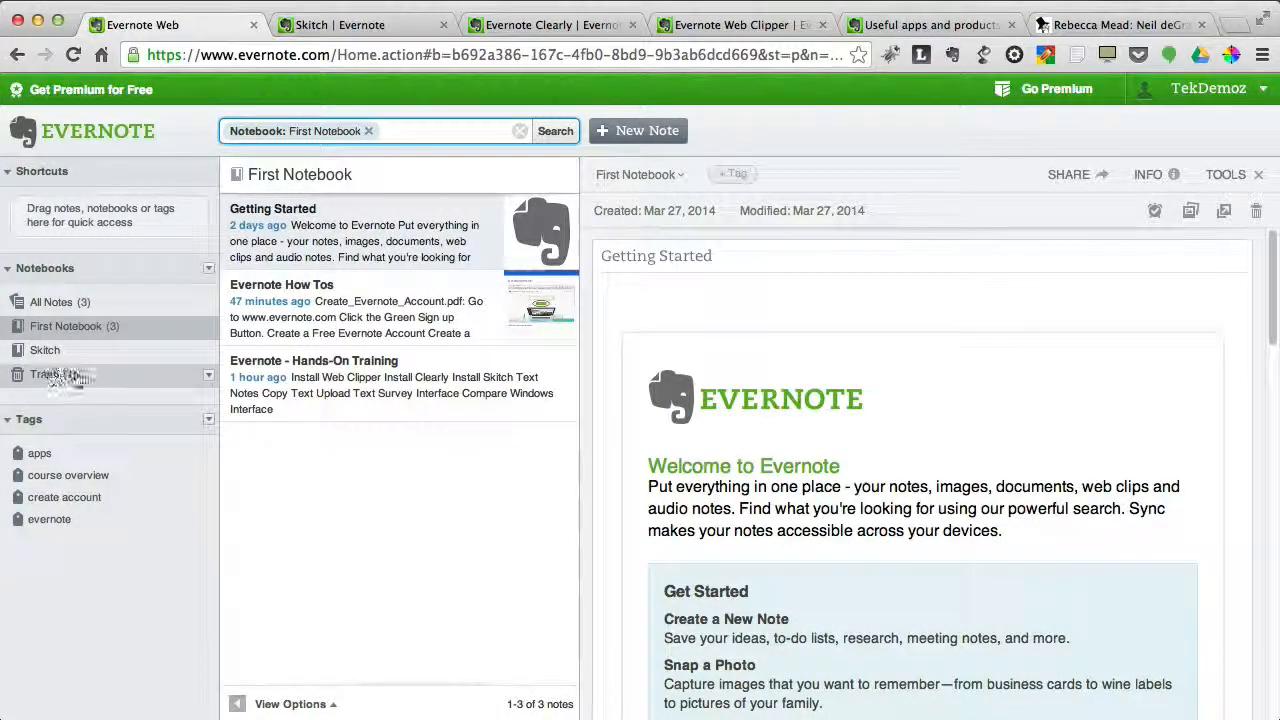
Step: Empty the Trash and confirm the permanent deletion of its contents
click(209, 381)
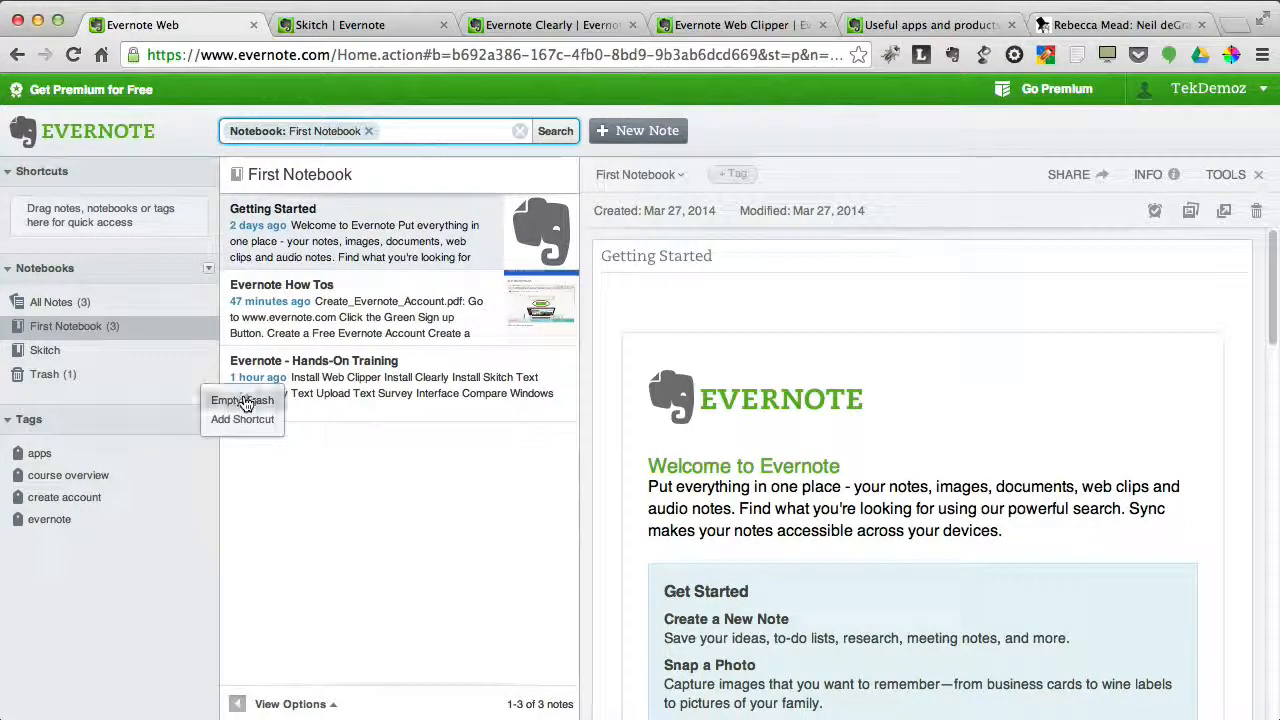
right_click(50, 384)
click(50, 390)
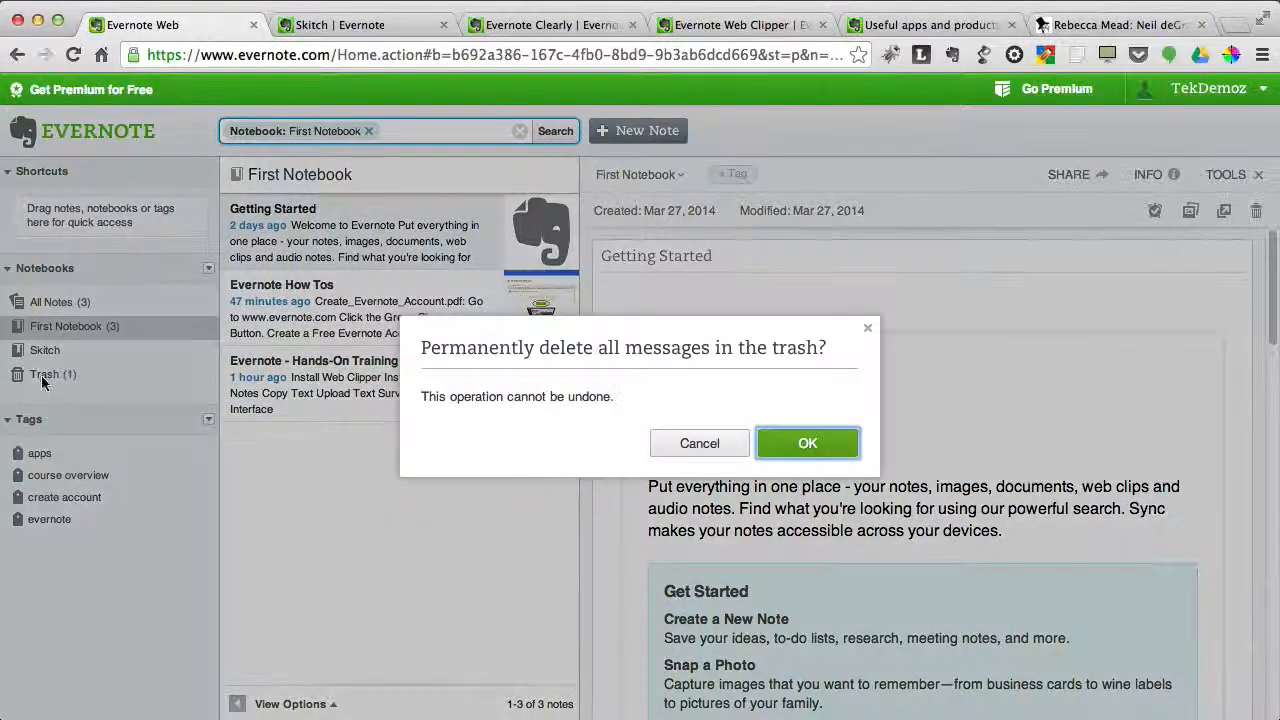
click(800, 450)
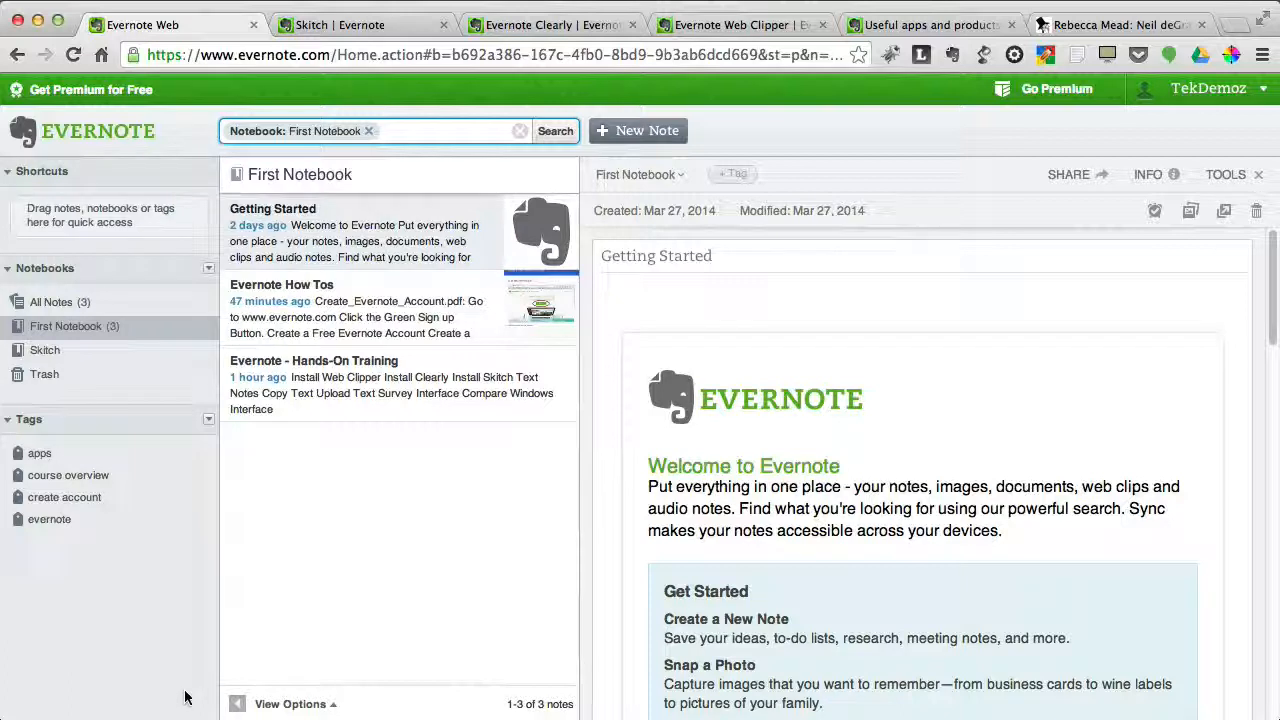
Step: Display the First Notebook notes as a List, return them to Snippets, and look over the sorting choices
click(333, 706)
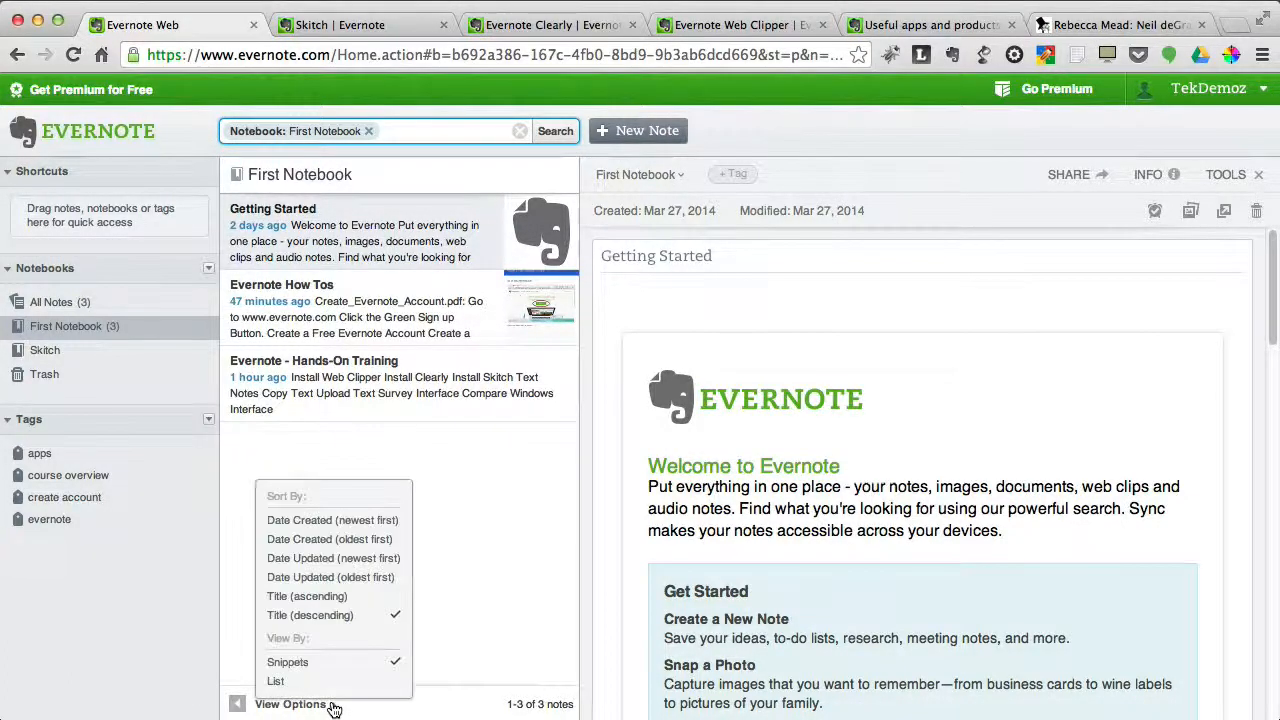
click(278, 683)
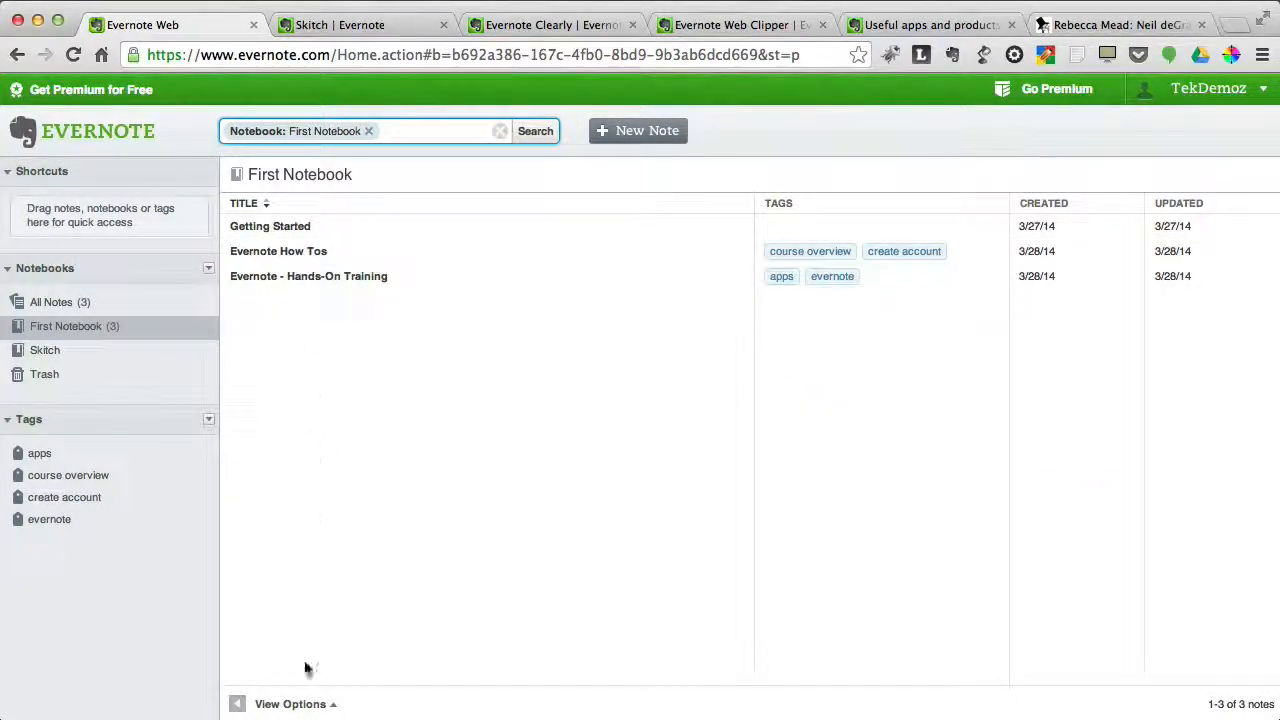
click(292, 704)
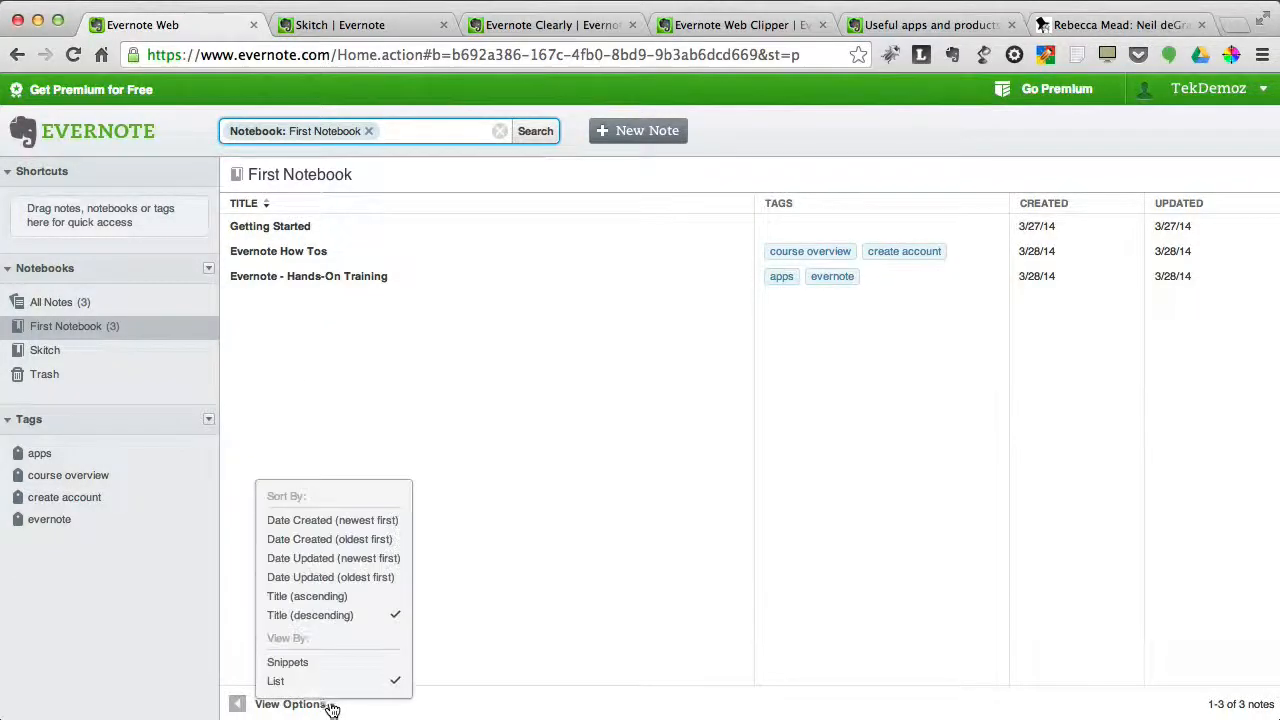
click(290, 663)
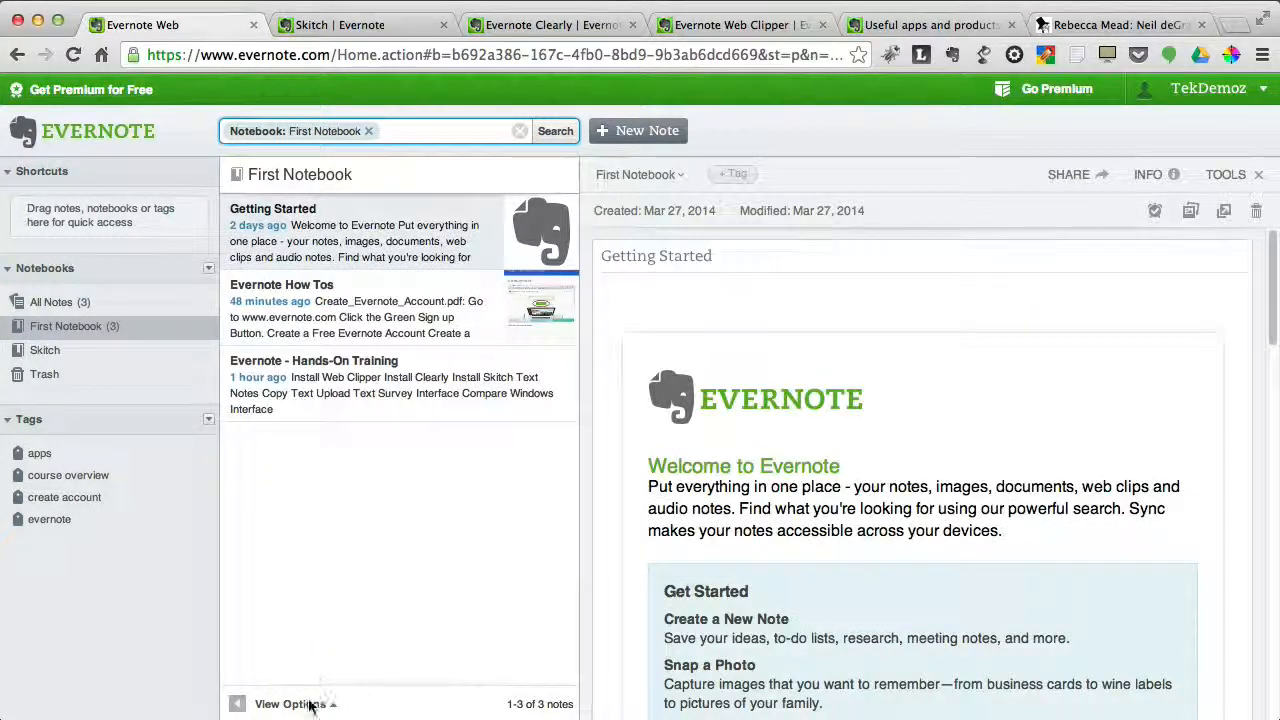
click(332, 706)
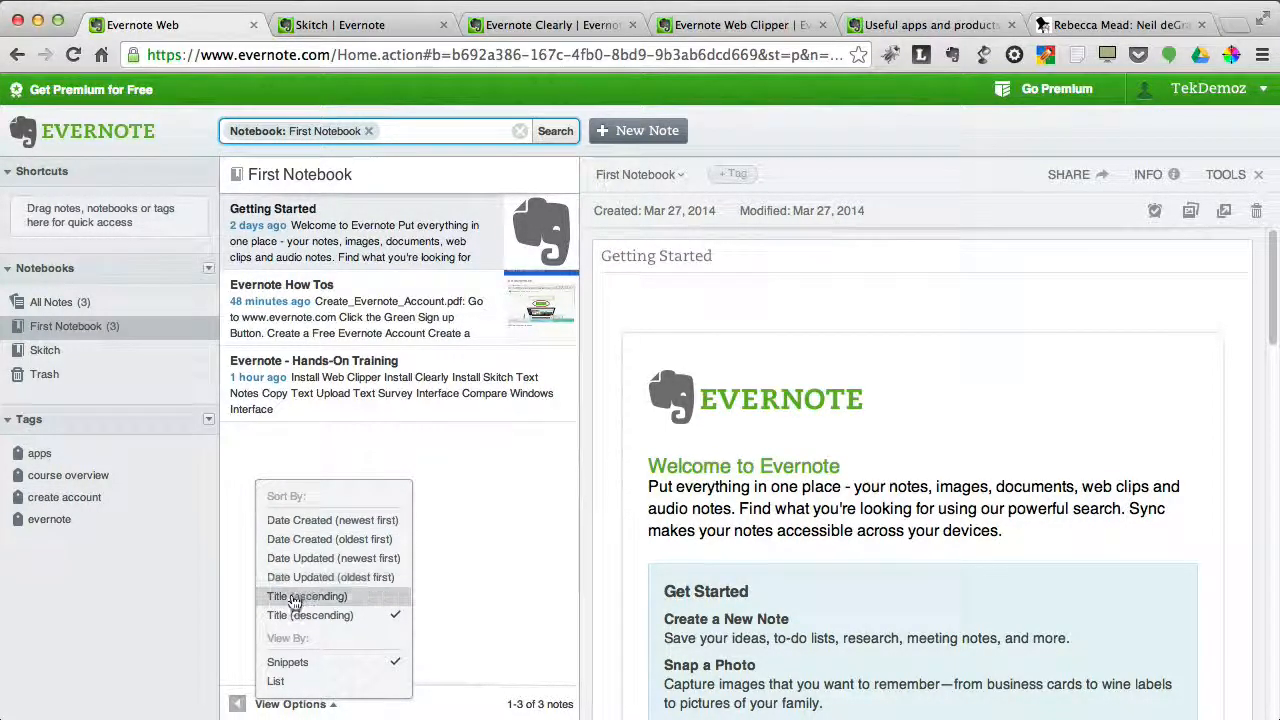
click(478, 613)
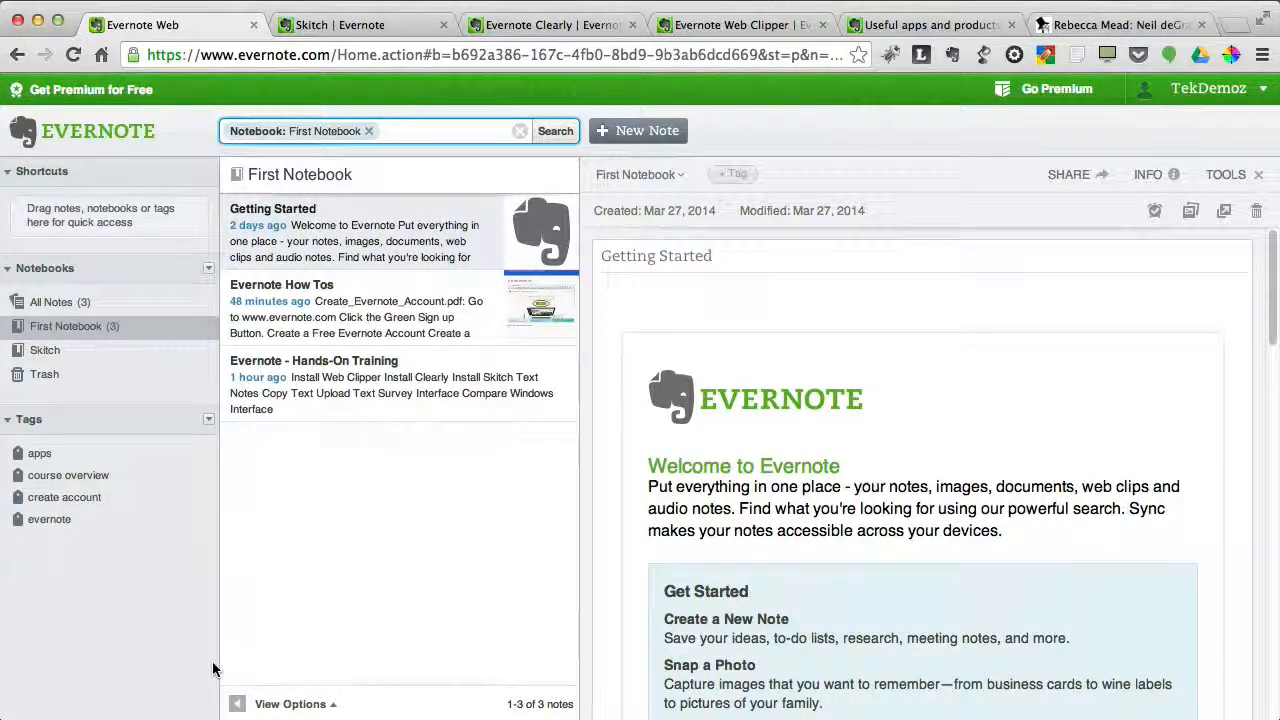
Step: Widen the notebooks and tags sidebar slightly, and collapse and restore it
mouse_move(217, 663)
mouse_down()
mouse_move(251, 665)
mouse_move(220, 670)
mouse_move(229, 663)
mouse_up()
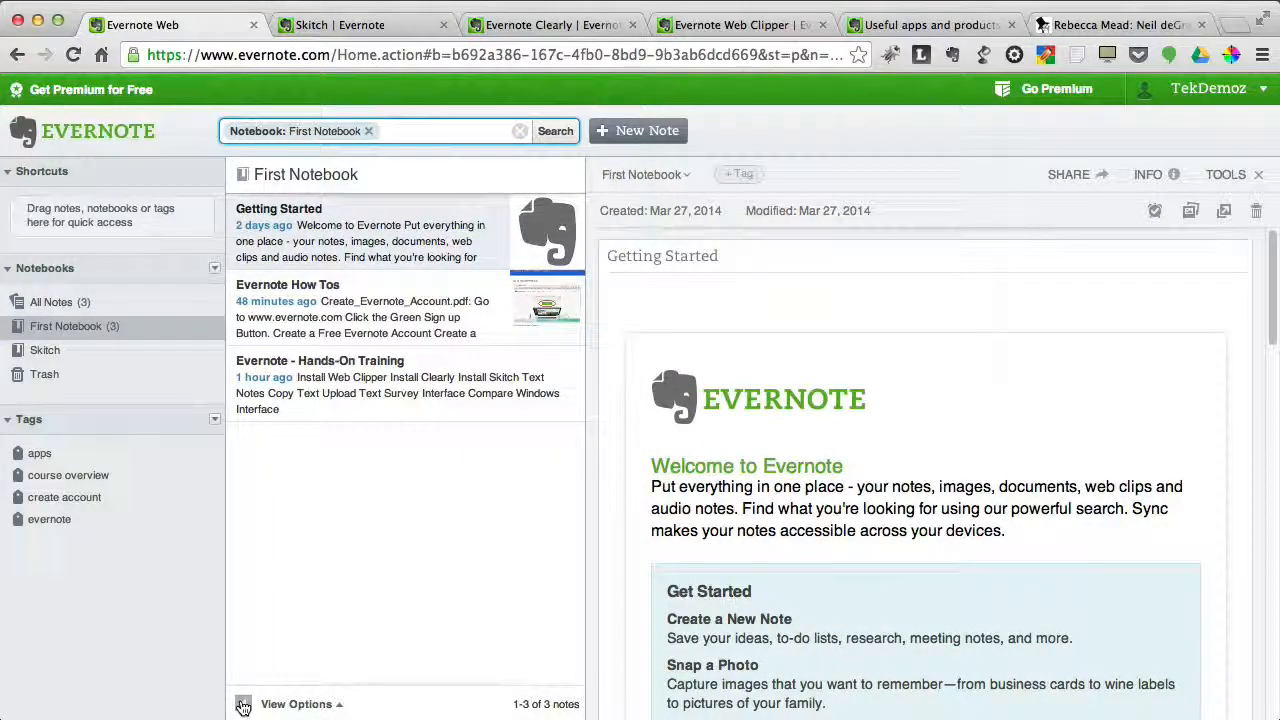
click(243, 705)
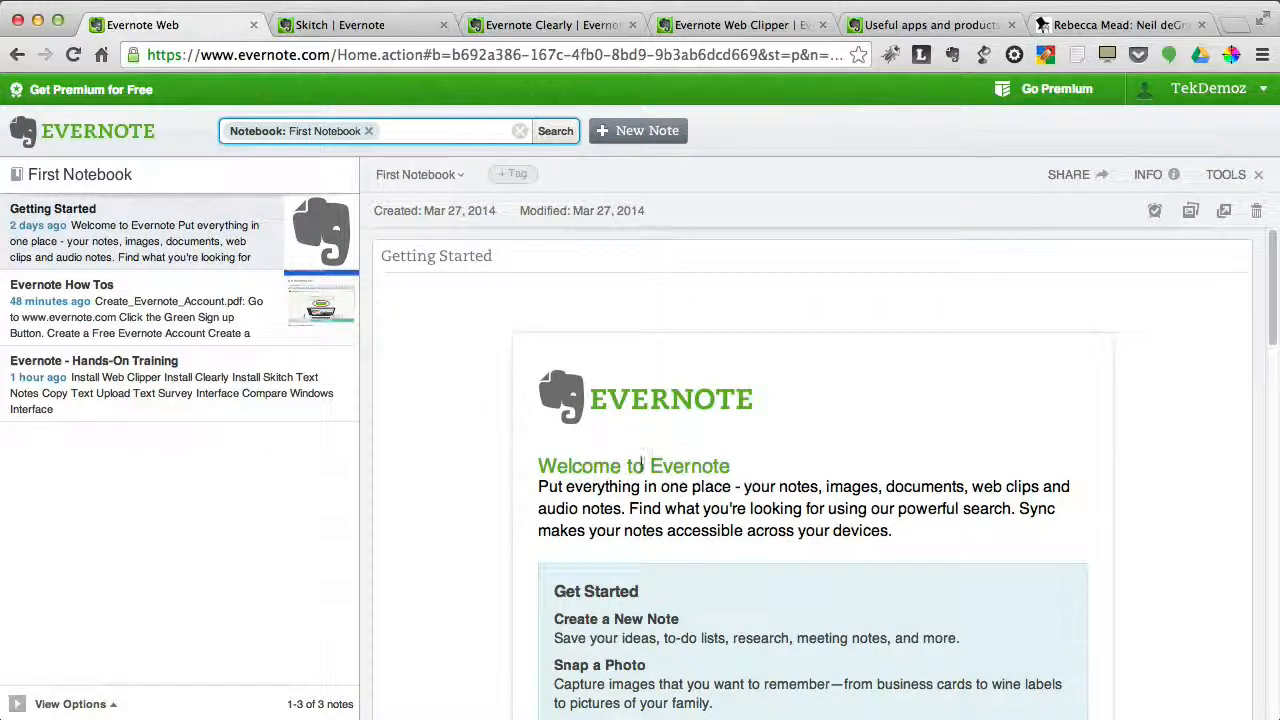
click(17, 705)
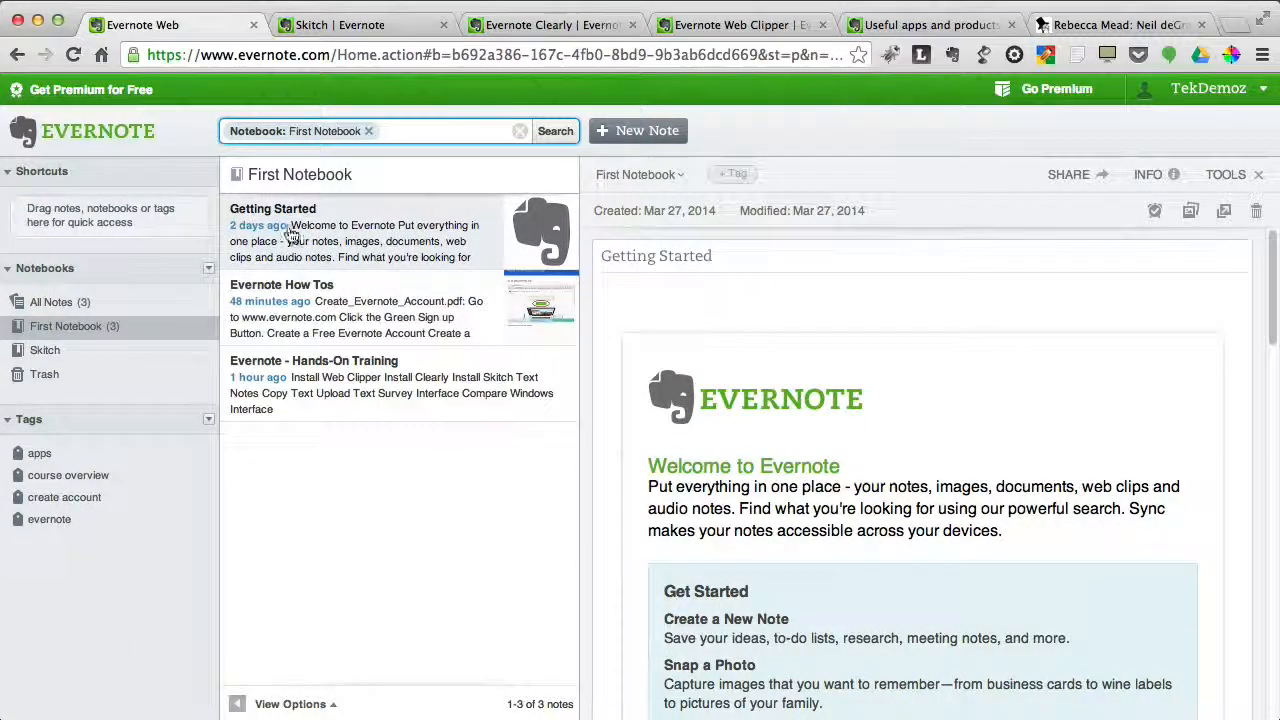
Step: View the Evernote - Hands-On Training note and the Evernote How Tos note in First Notebook
click(326, 388)
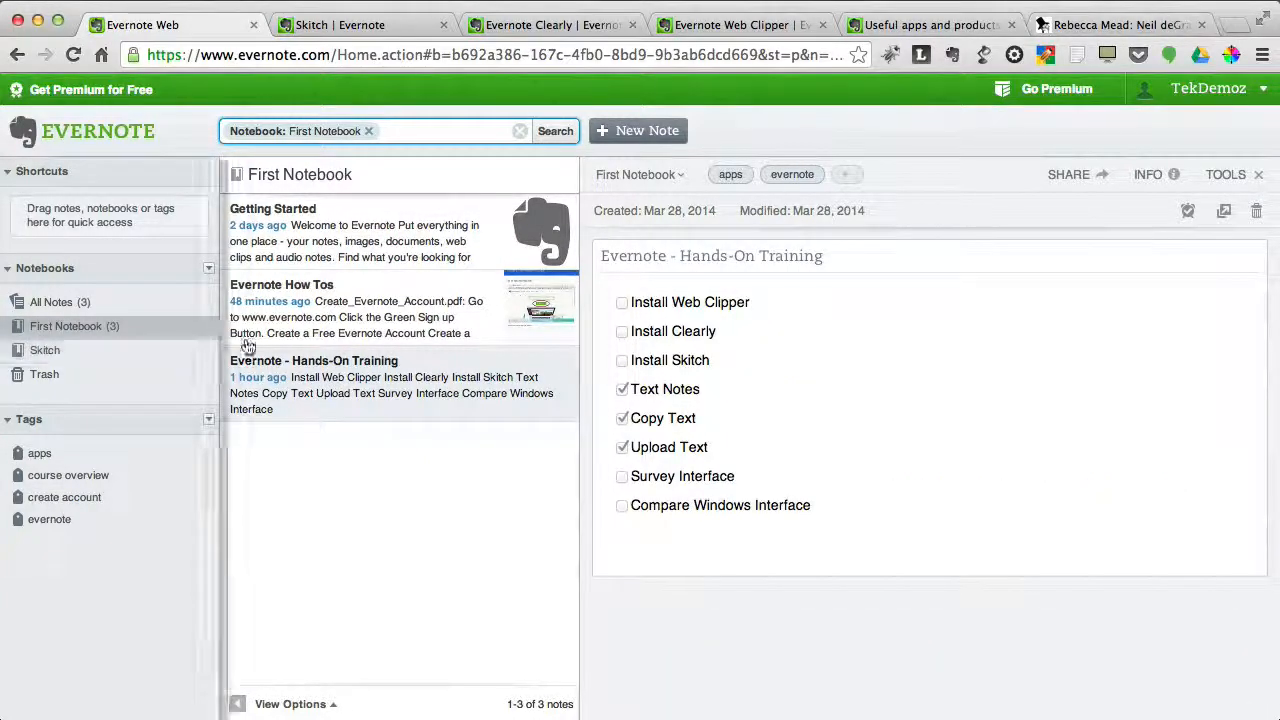
click(293, 312)
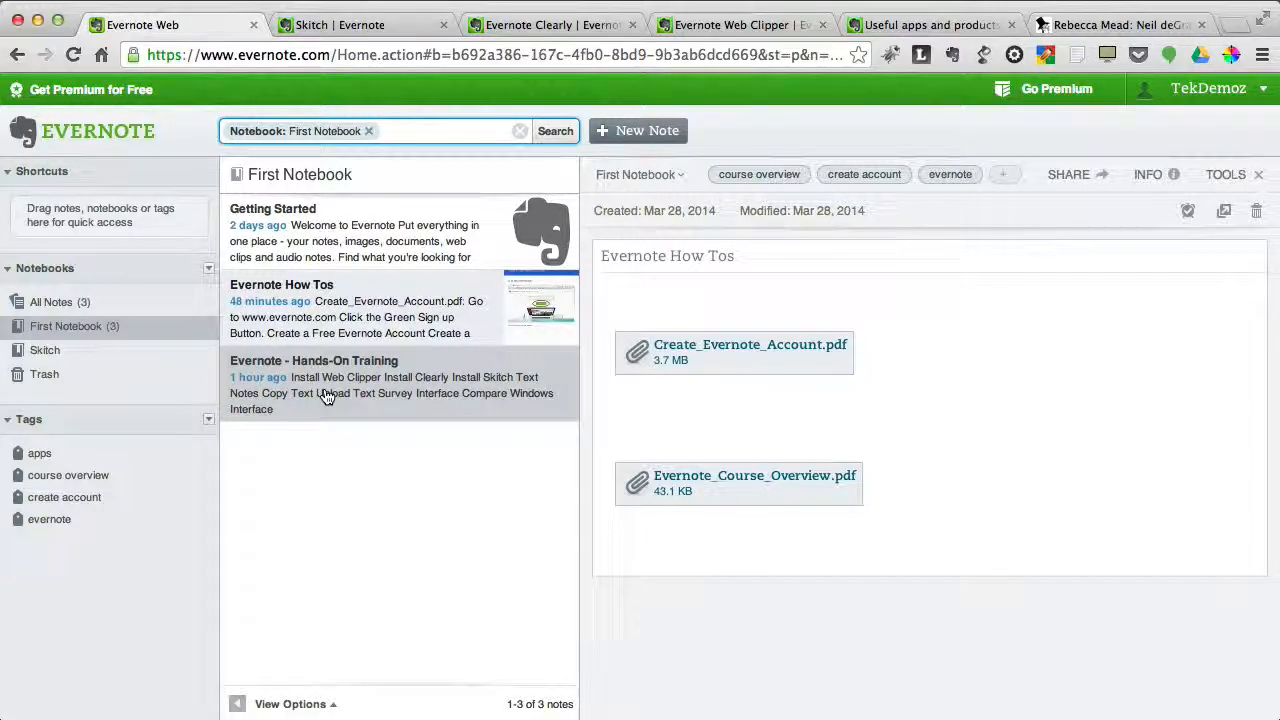
Step: Rename the First Notebook notebook to Inbox and save the new name
right_click(76, 330)
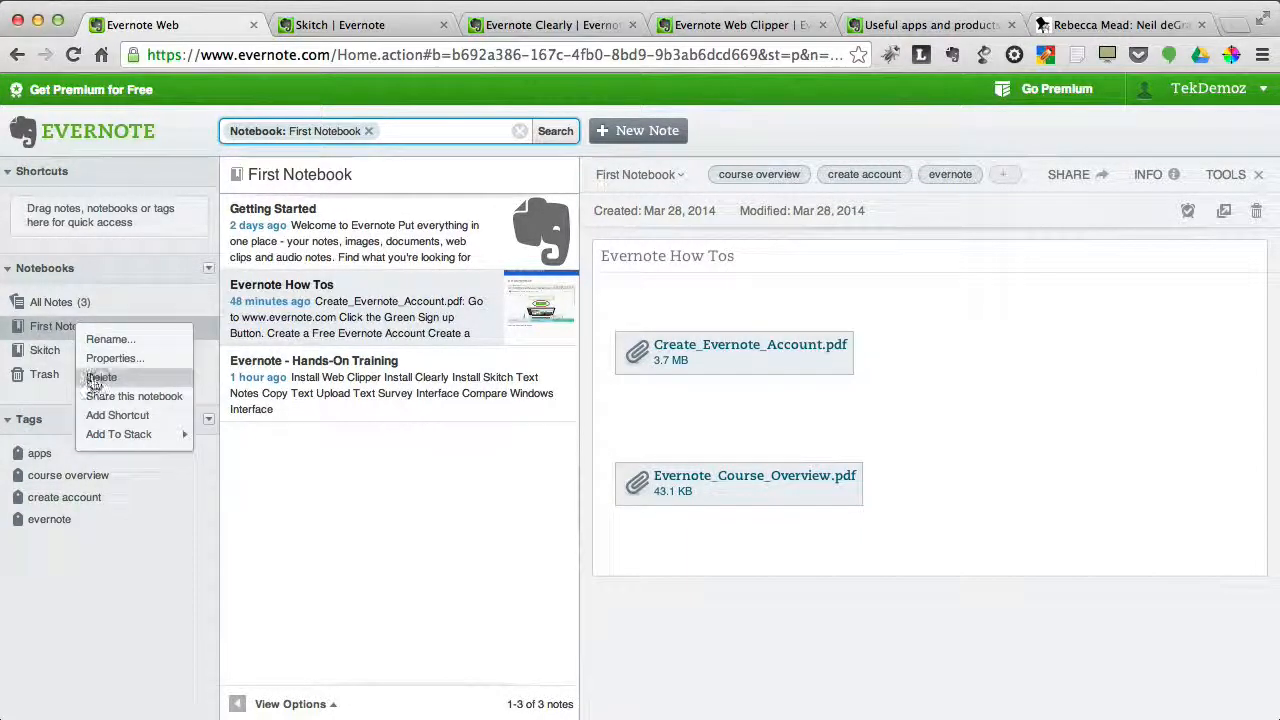
click(105, 340)
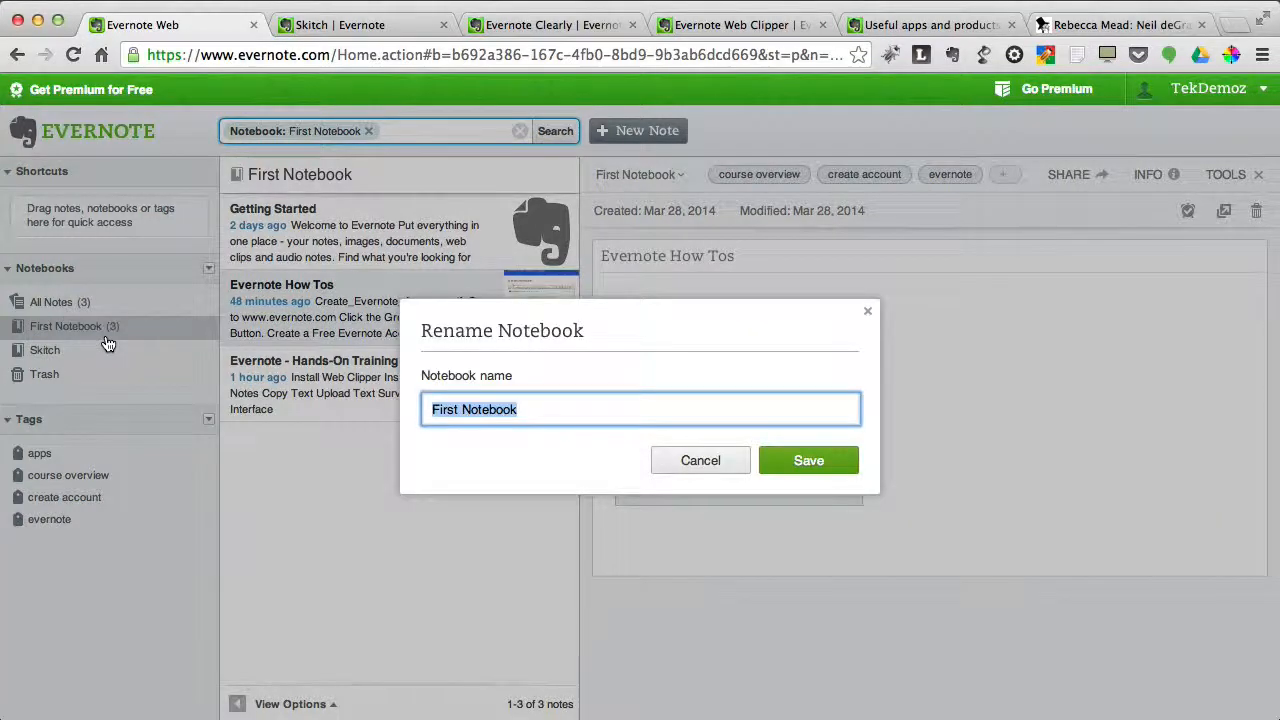
key(BackSpace)
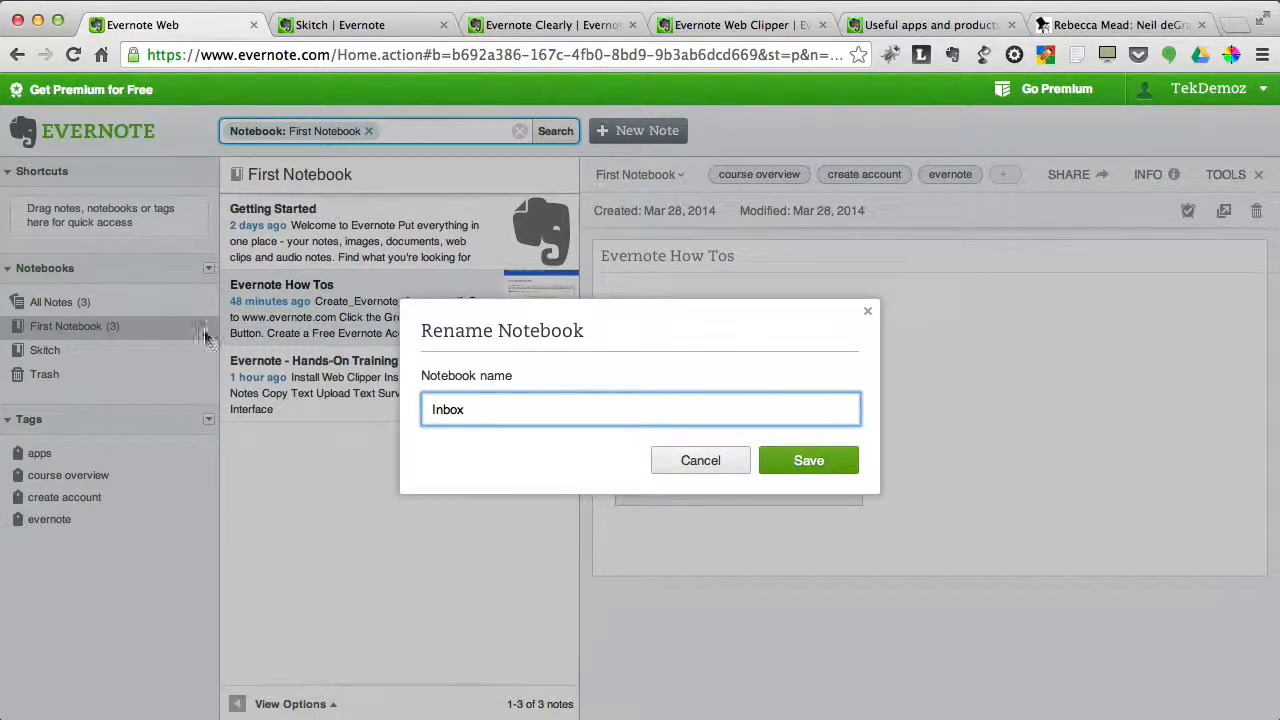
click(808, 461)
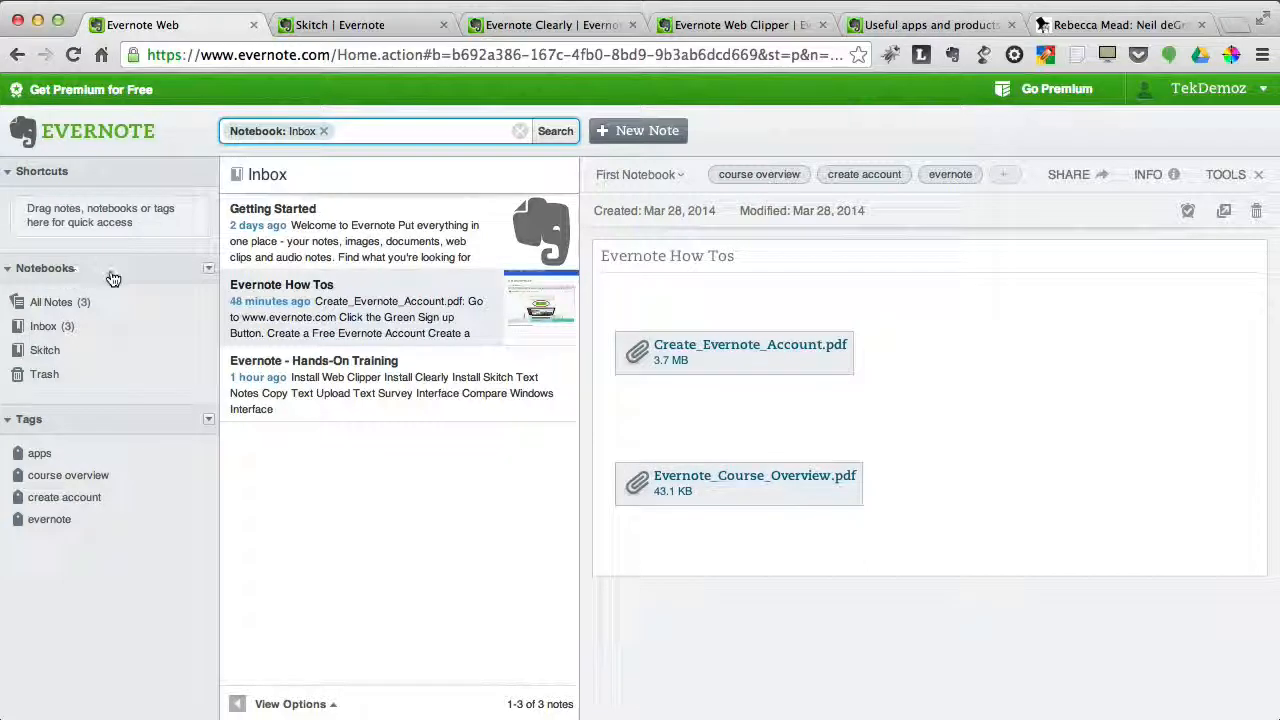
Step: Create a new notebook named Tutorials
click(208, 268)
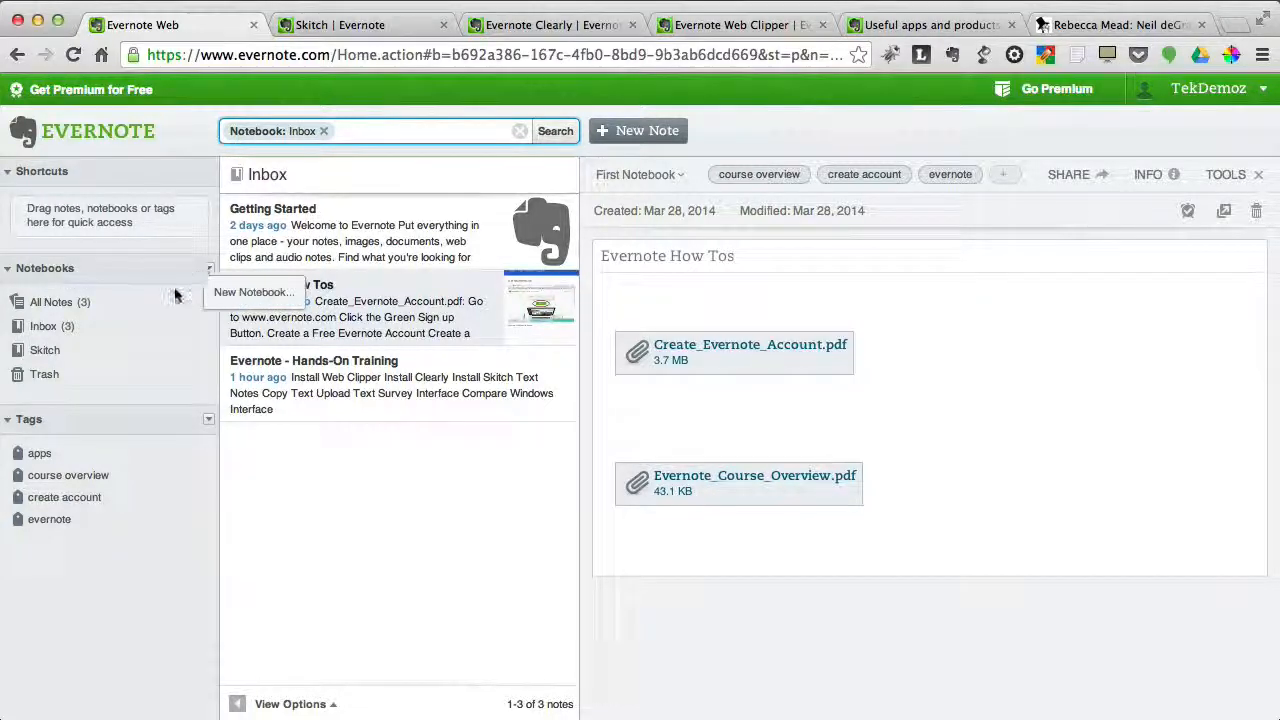
click(249, 293)
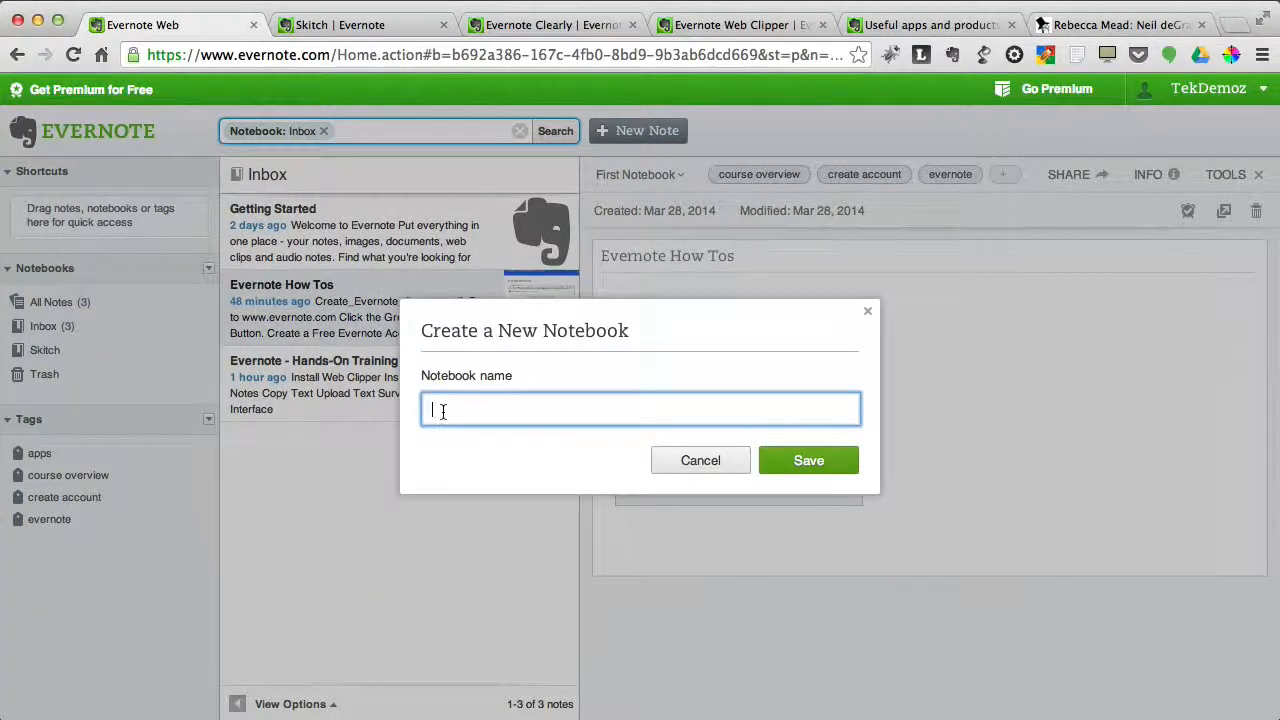
text(Tutorials)
click(808, 460)
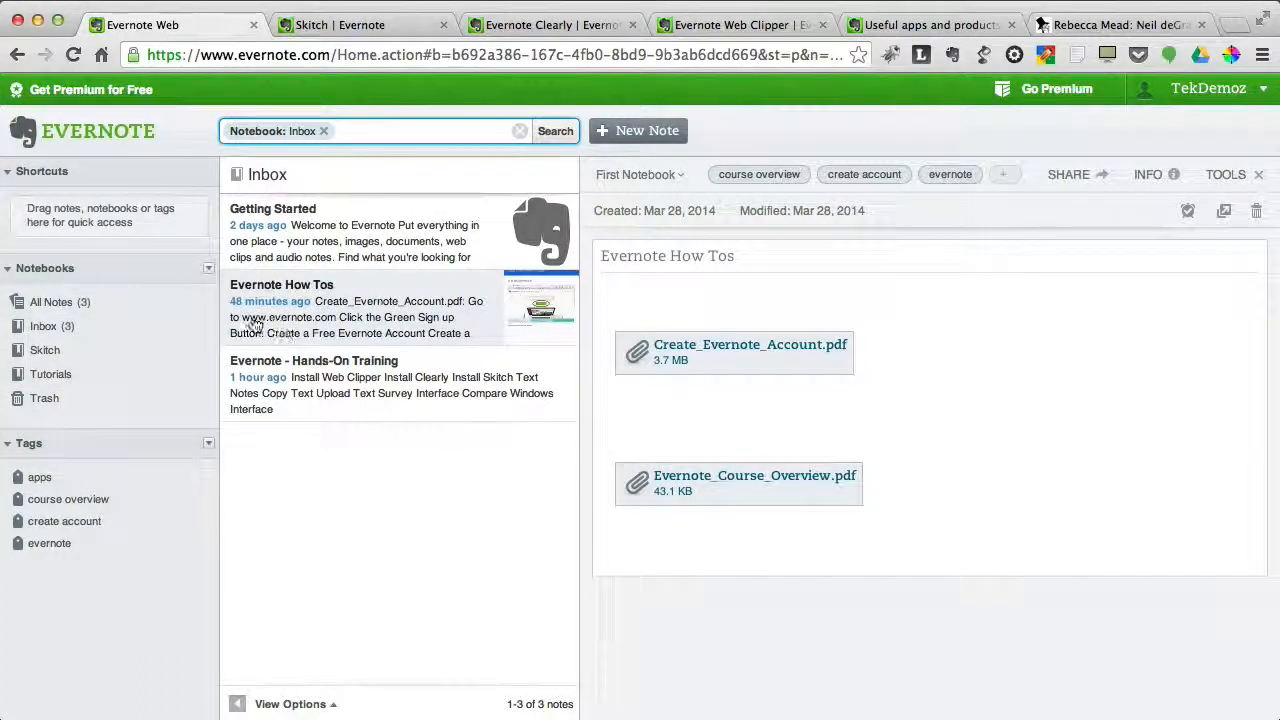
Step: Move the Evernote How Tos and Evernote - Hands-On Training notes from Inbox into the Tutorials notebook
drag(254, 325, 46, 384)
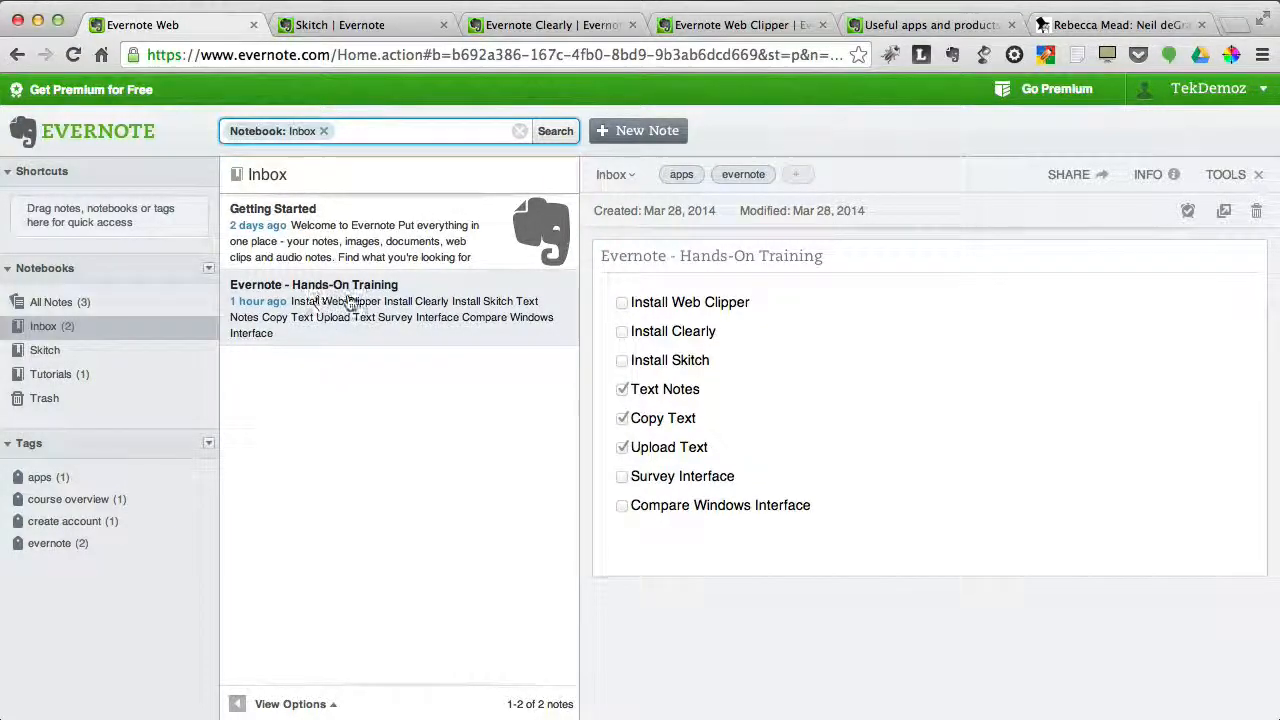
right_click(342, 302)
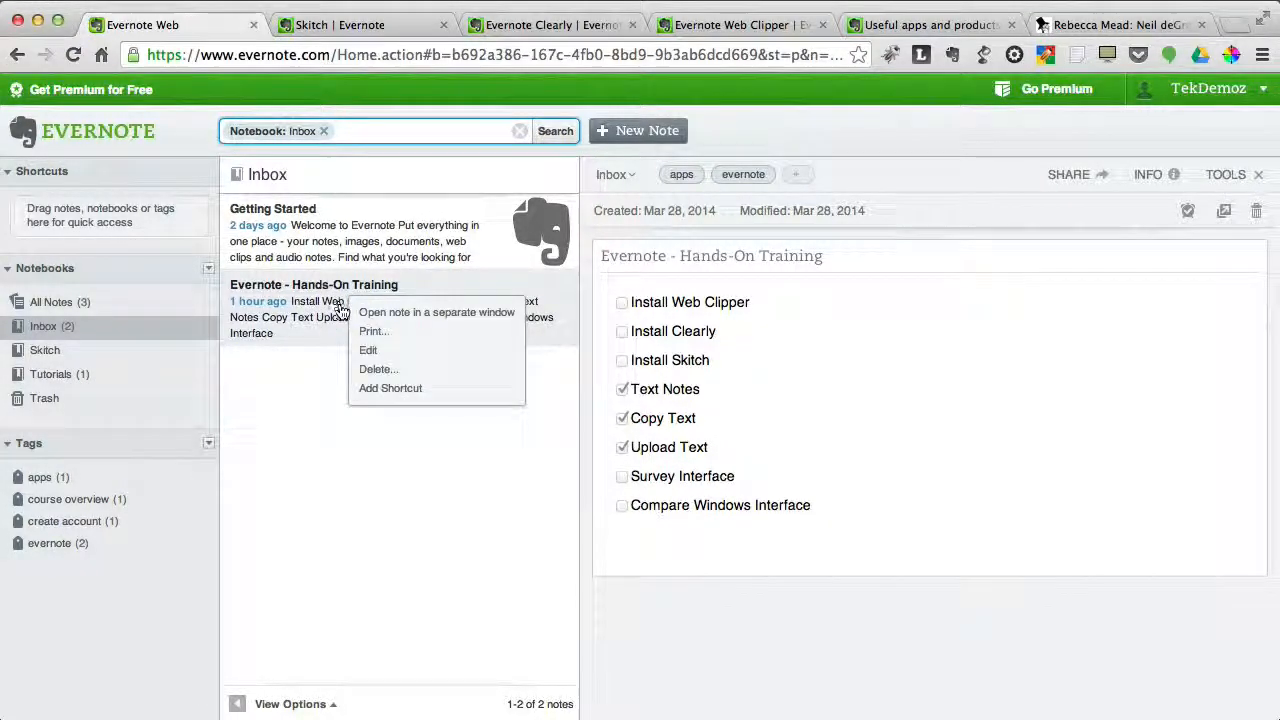
click(368, 352)
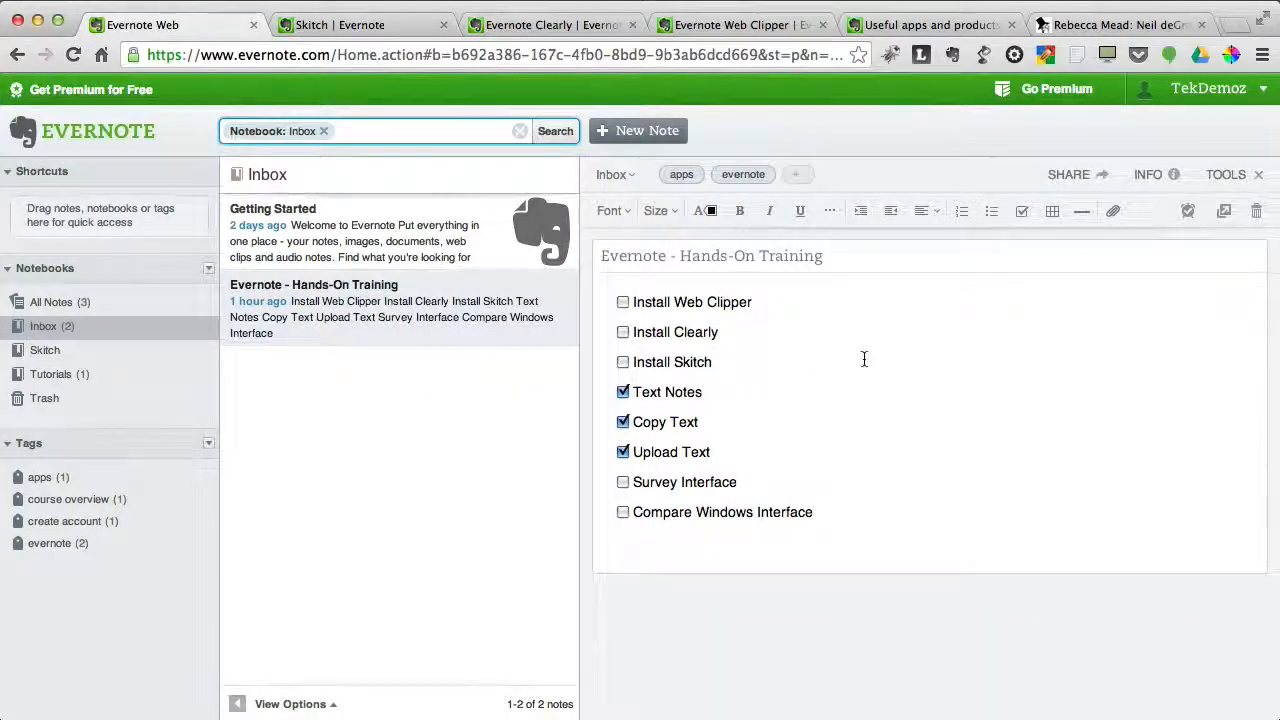
click(628, 176)
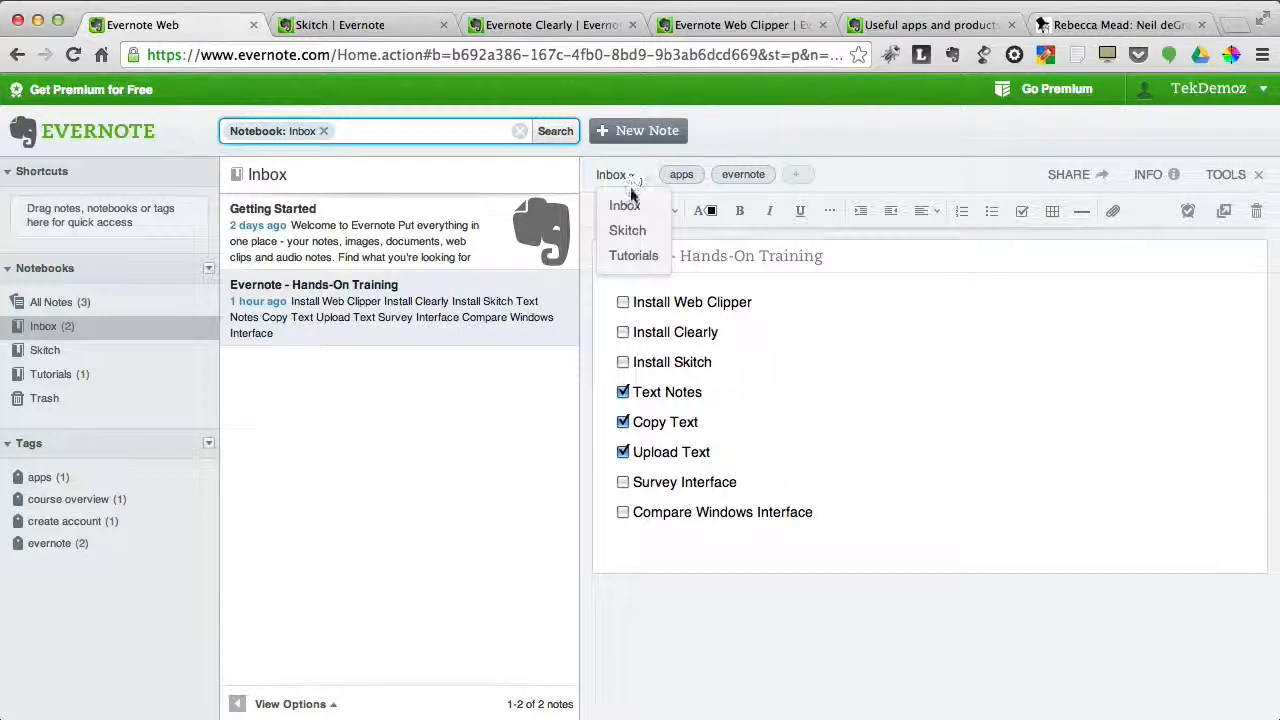
click(633, 256)
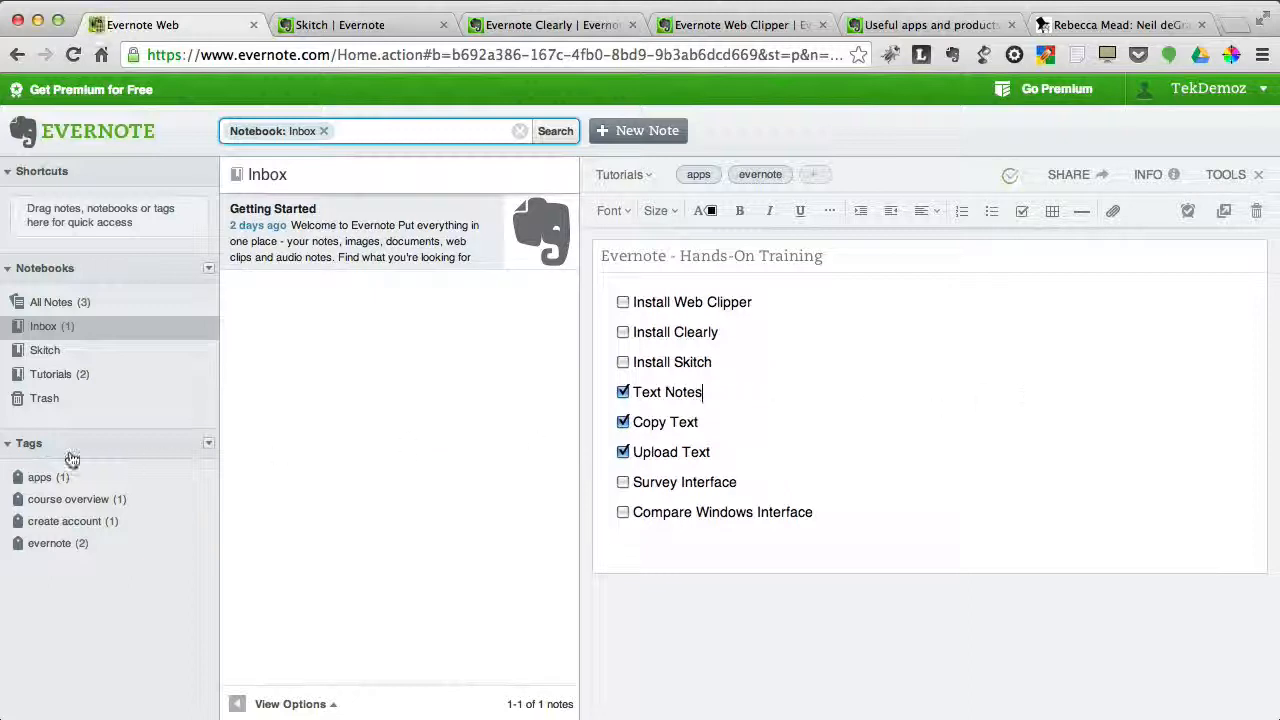
Step: Review the notes filed in the Tutorials and Inbox notebooks, reading through the Getting Started note
click(47, 375)
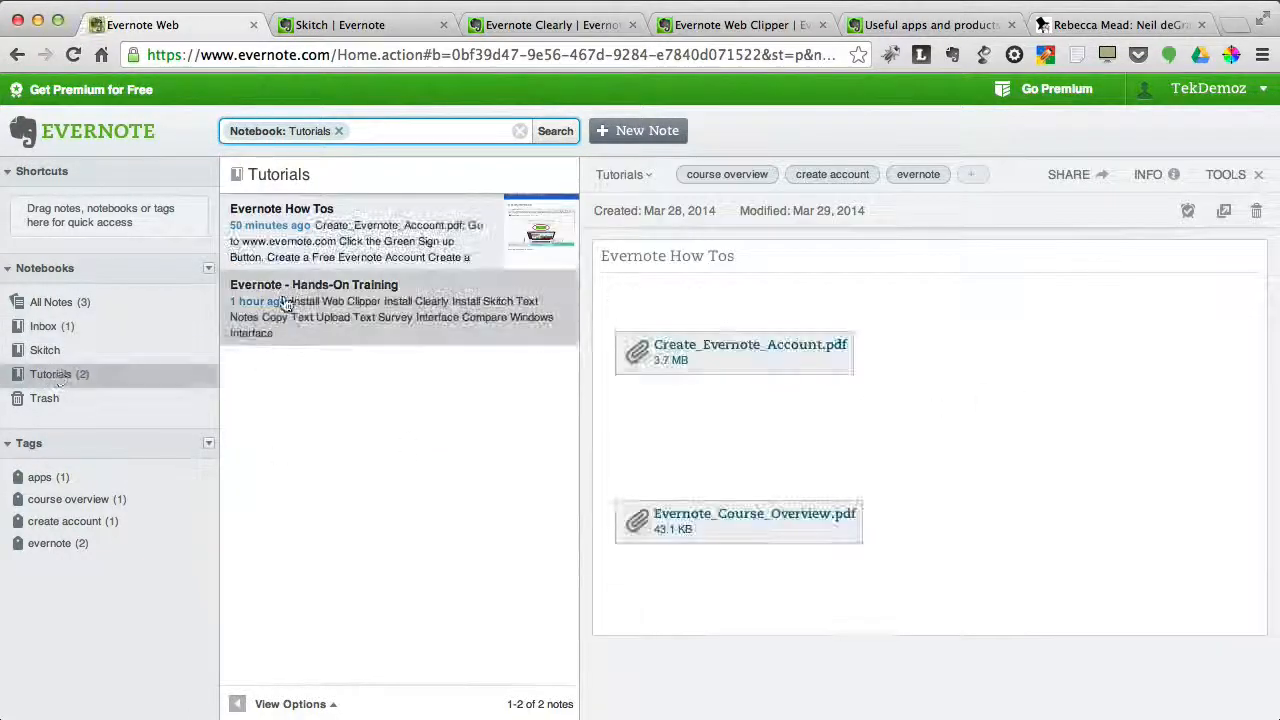
click(37, 330)
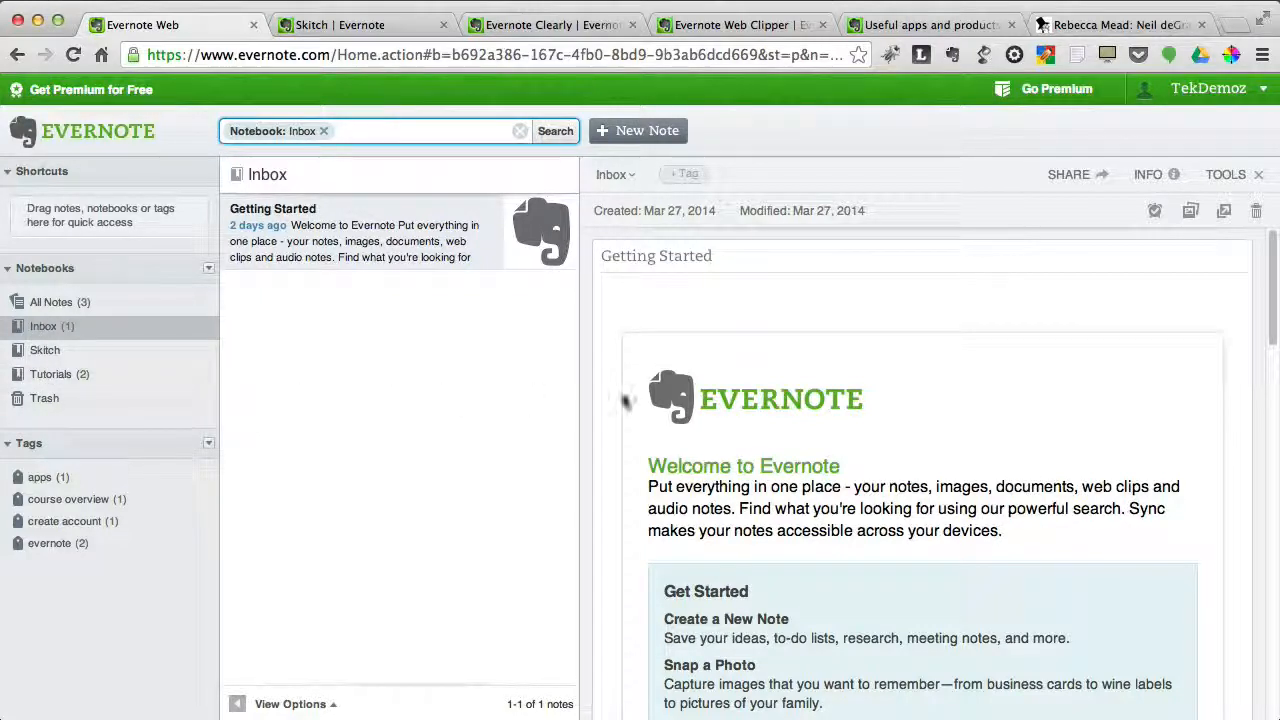
scroll(852, 397, down, 2)
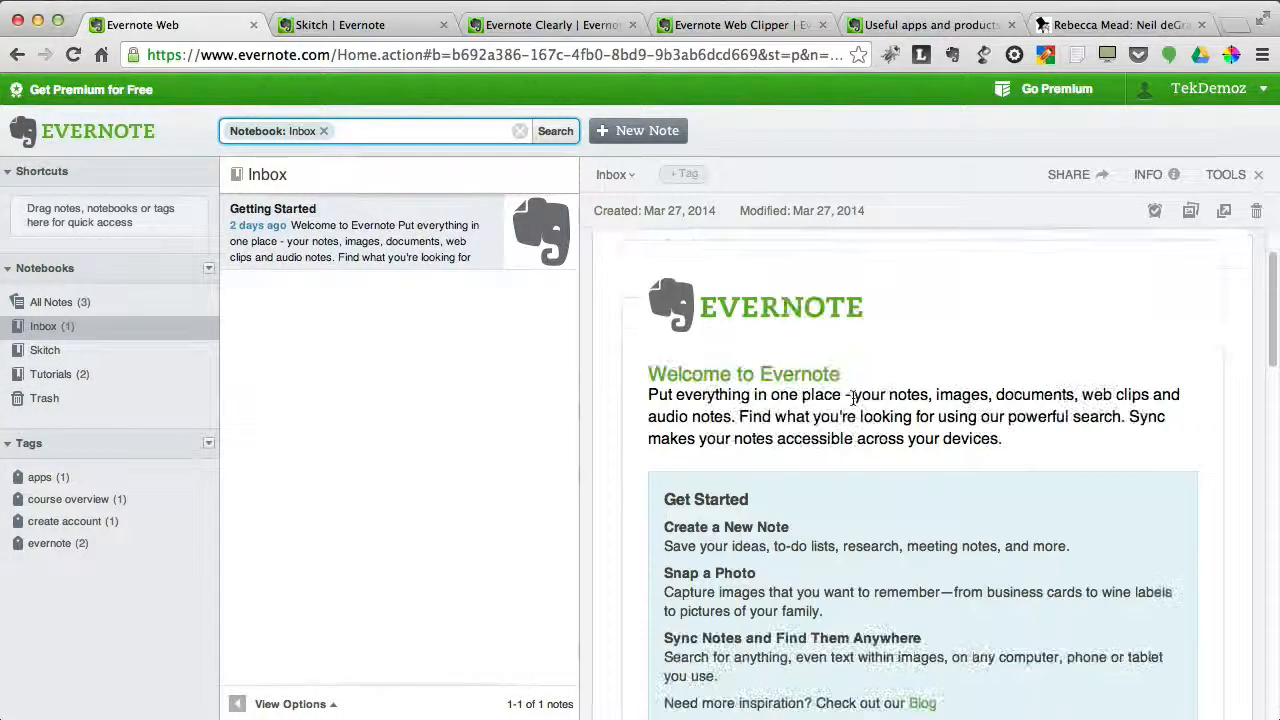
scroll(852, 397, down, 4)
scroll(850, 405, up, 4)
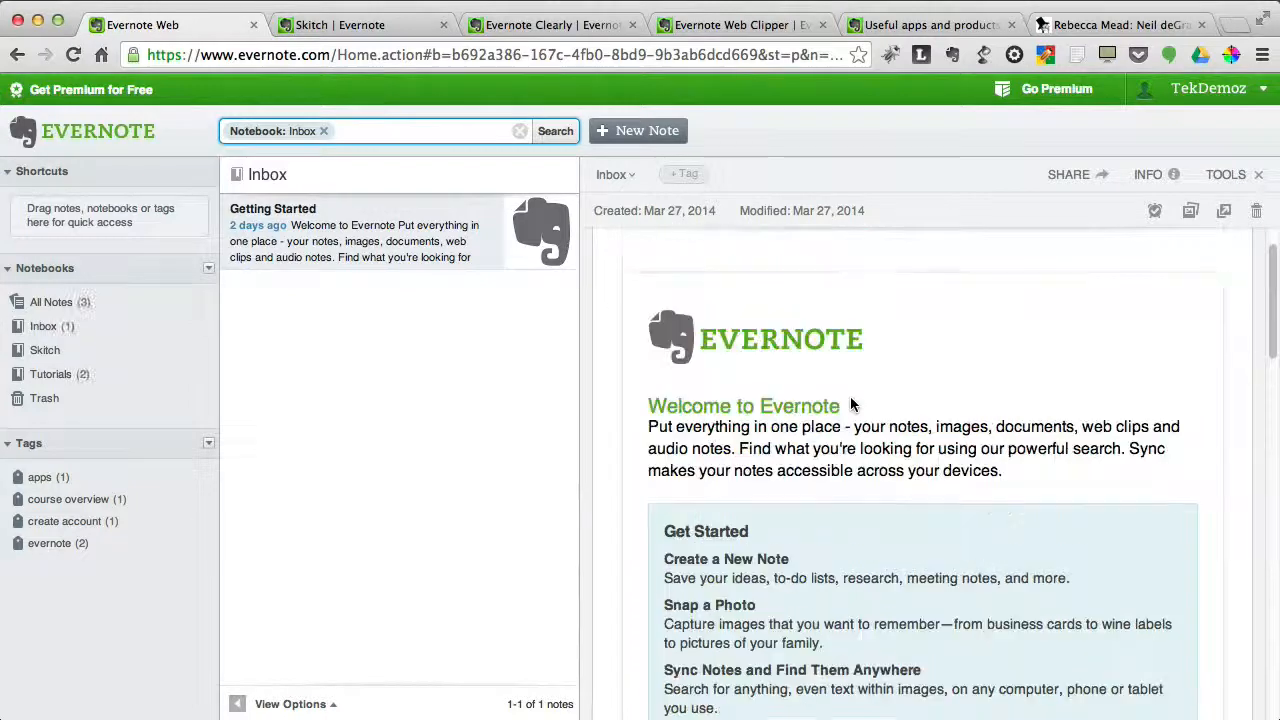
scroll(850, 400, down, 10)
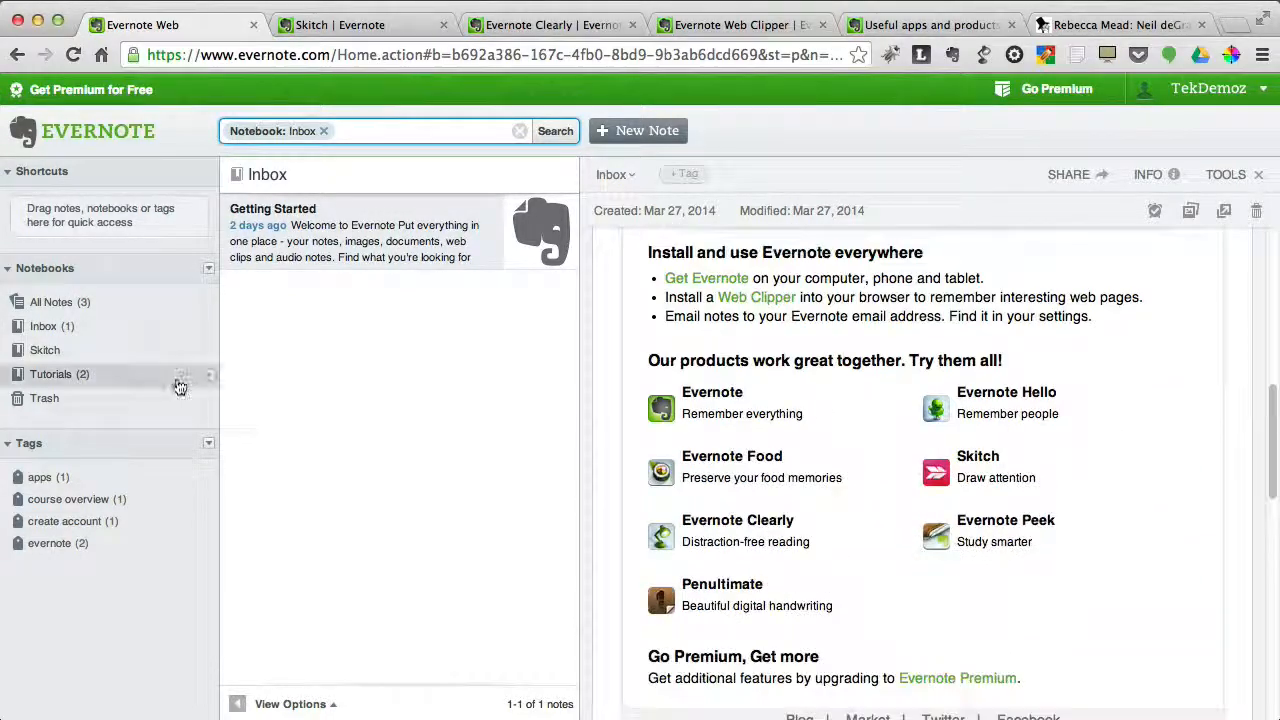
click(45, 374)
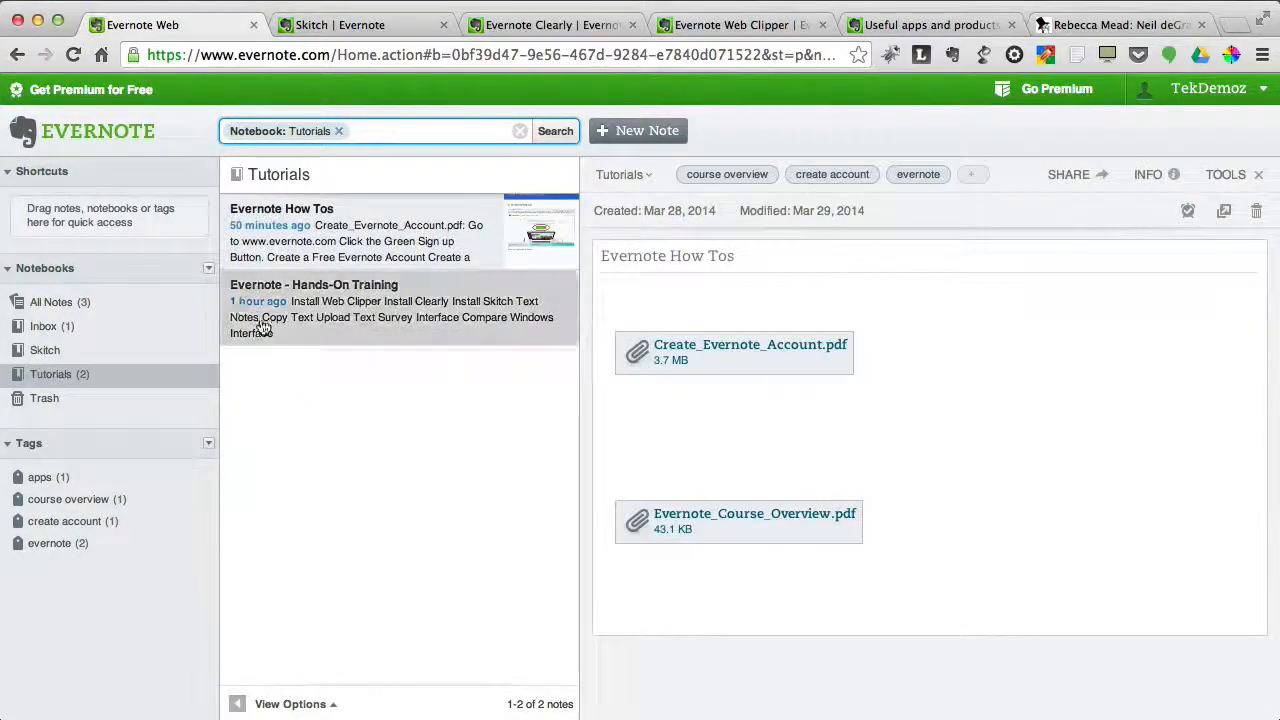
click(294, 304)
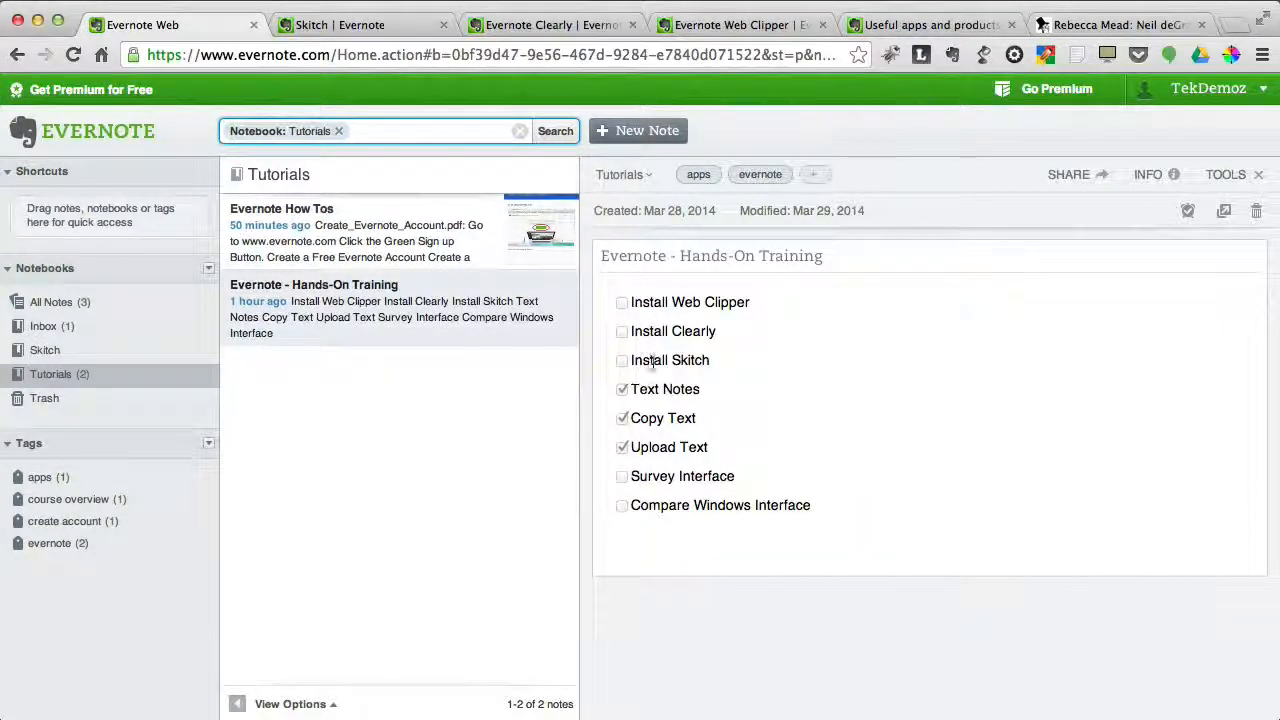
click(44, 328)
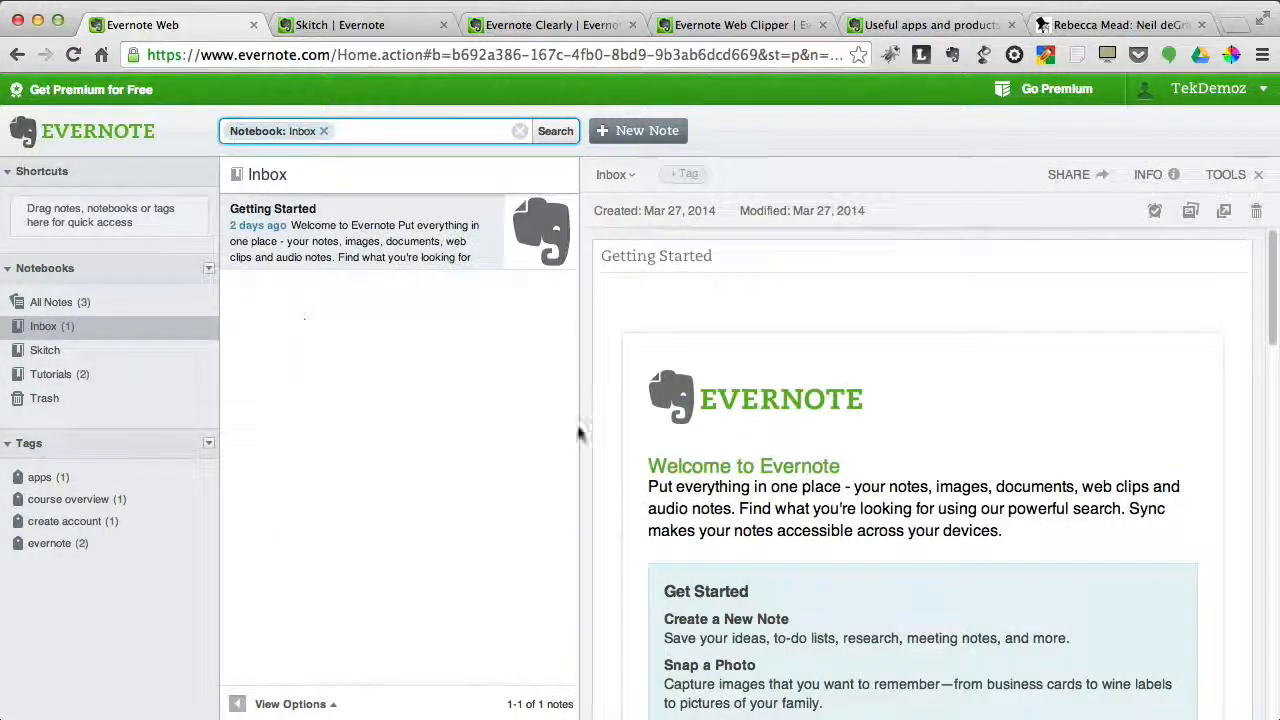
scroll(793, 508, down, 10)
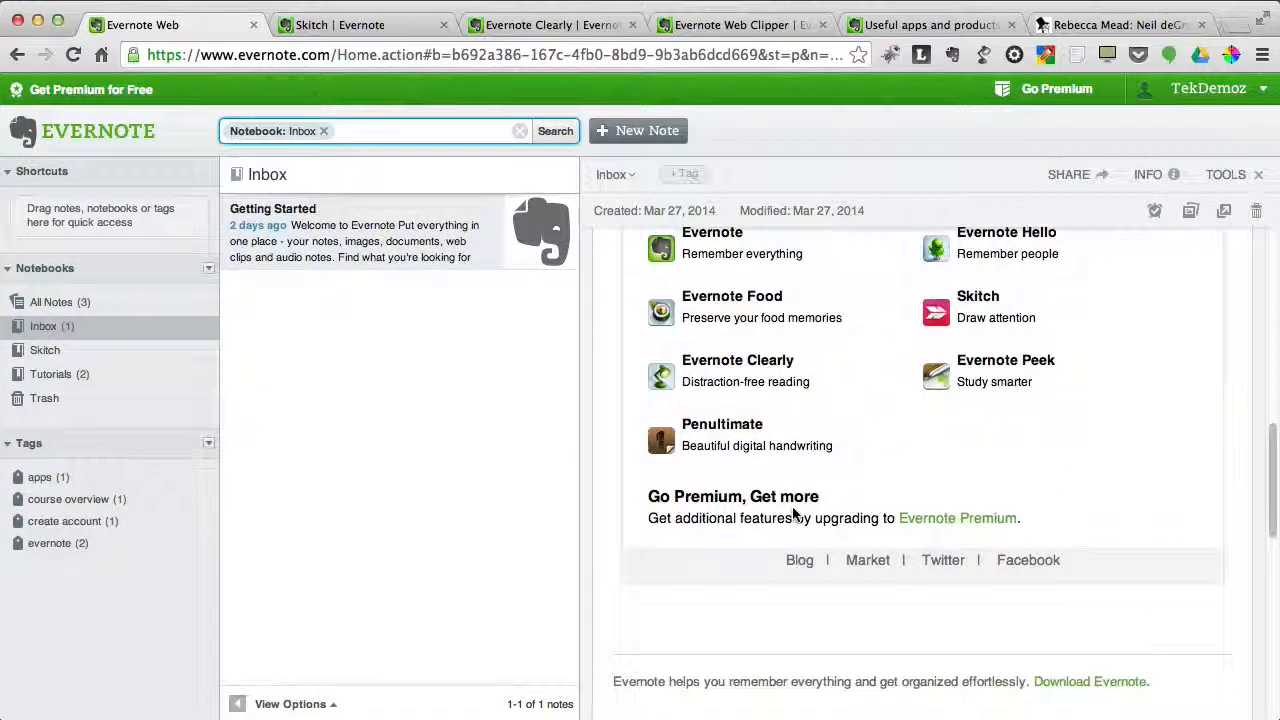
Step: Preview the Mac download of Skitch from its product page, dismissing the save dialog without downloading the file
scroll(793, 508, up, 2)
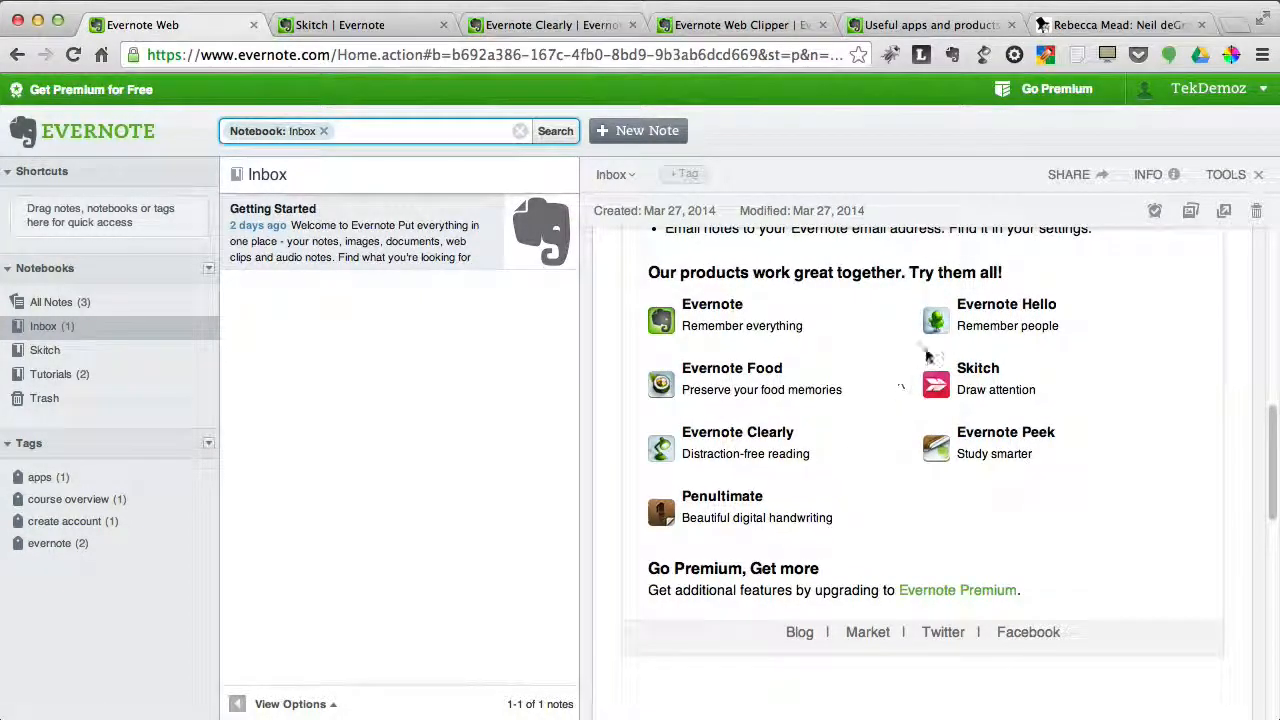
scroll(820, 310, up, 1)
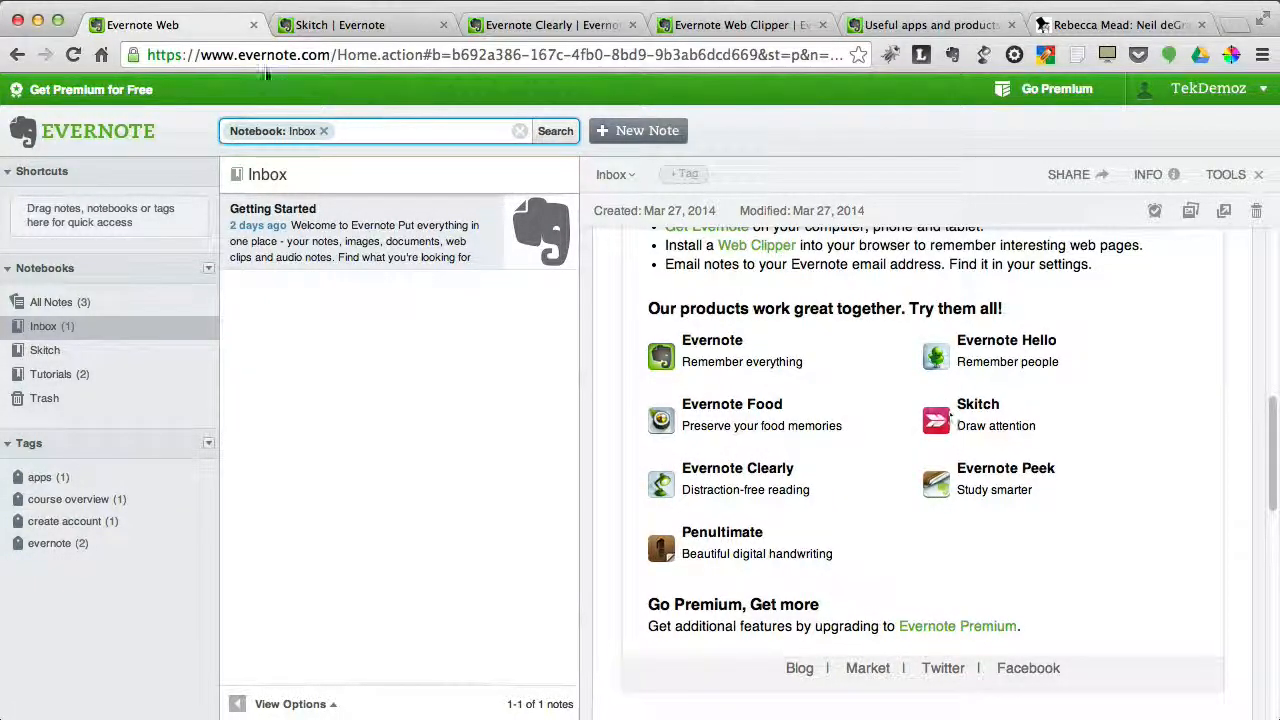
click(308, 25)
mouse_move(369, 429)
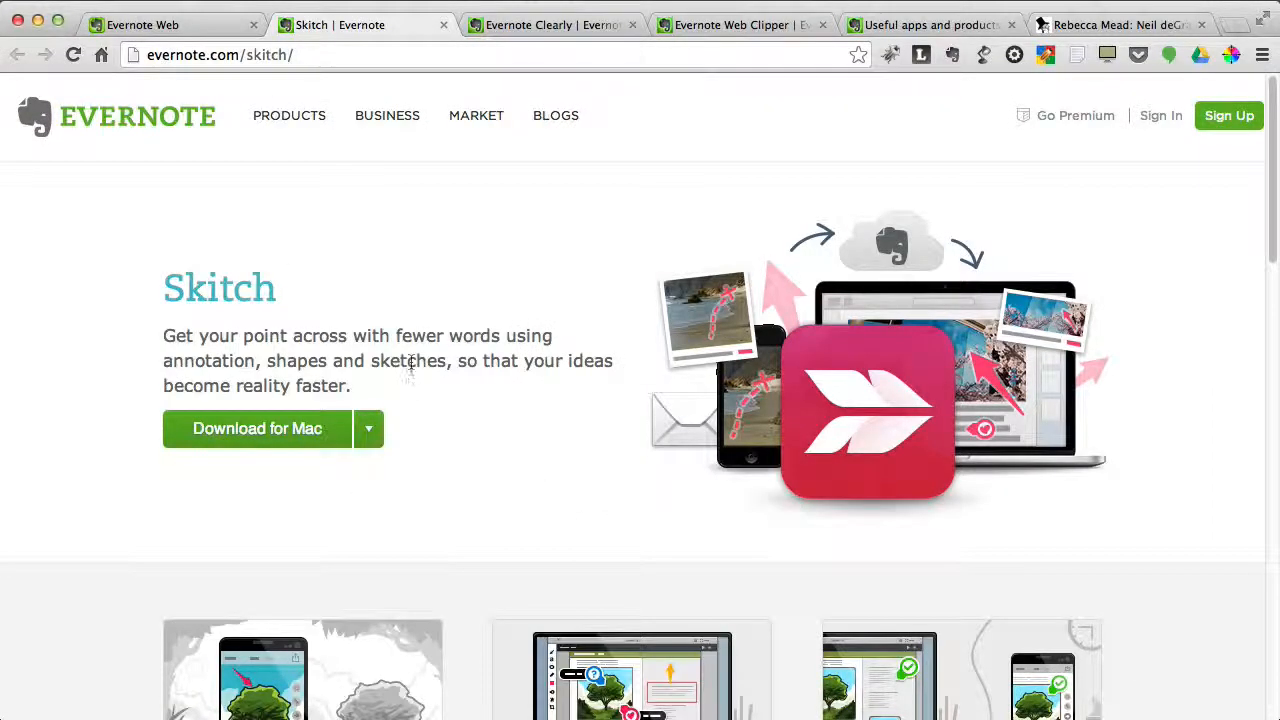
click(277, 430)
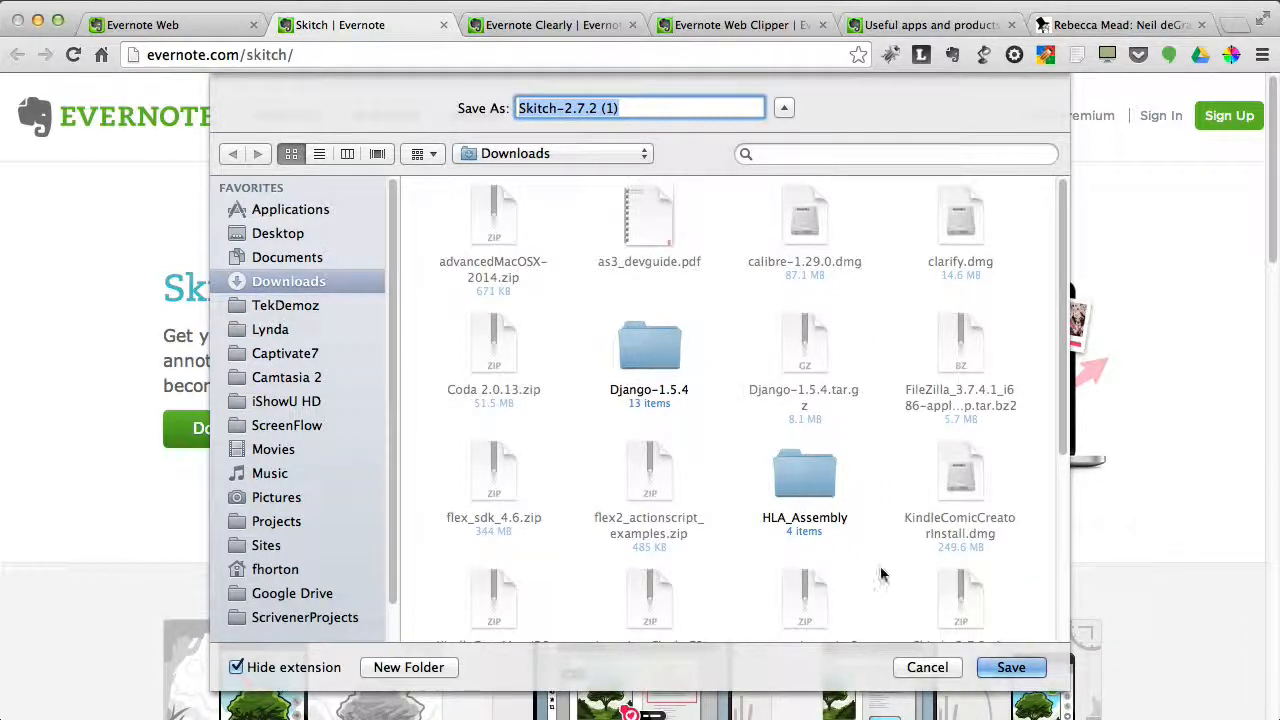
click(928, 667)
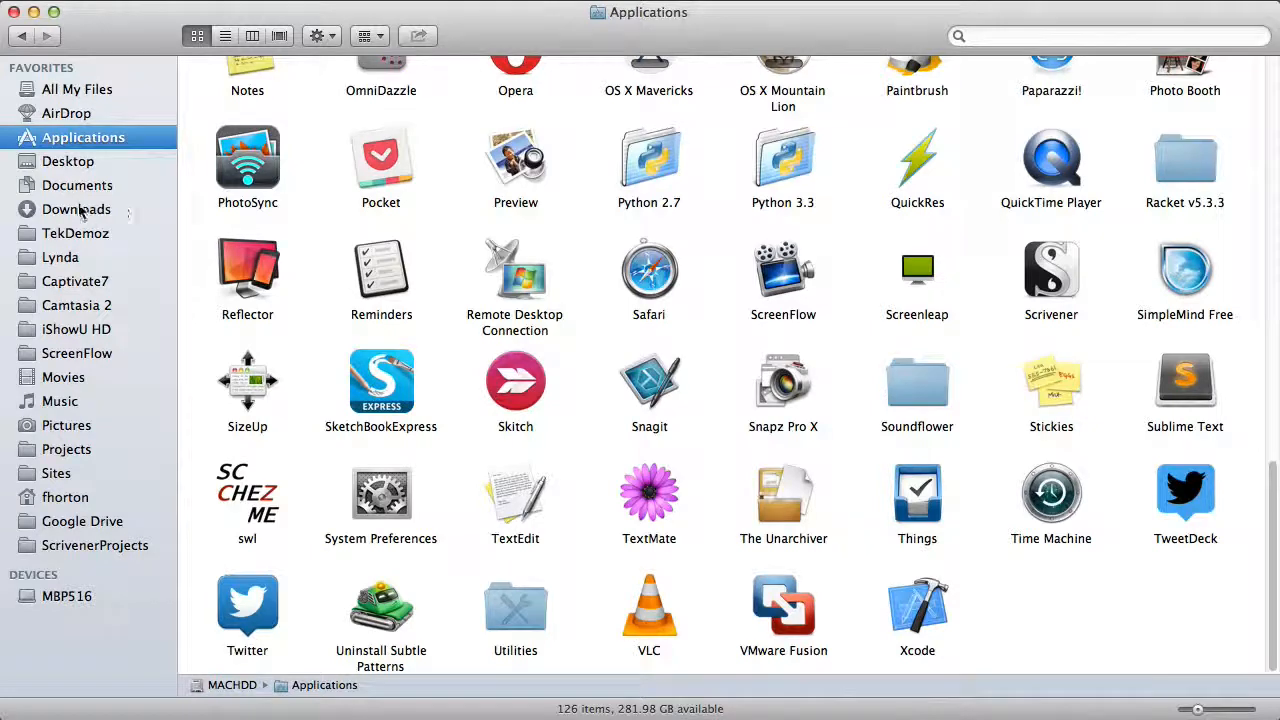
Step: In Finder, extract Skitch-2.7.2.zip in Downloads, place the extracted app below the archive, and view the Applications folder
click(78, 209)
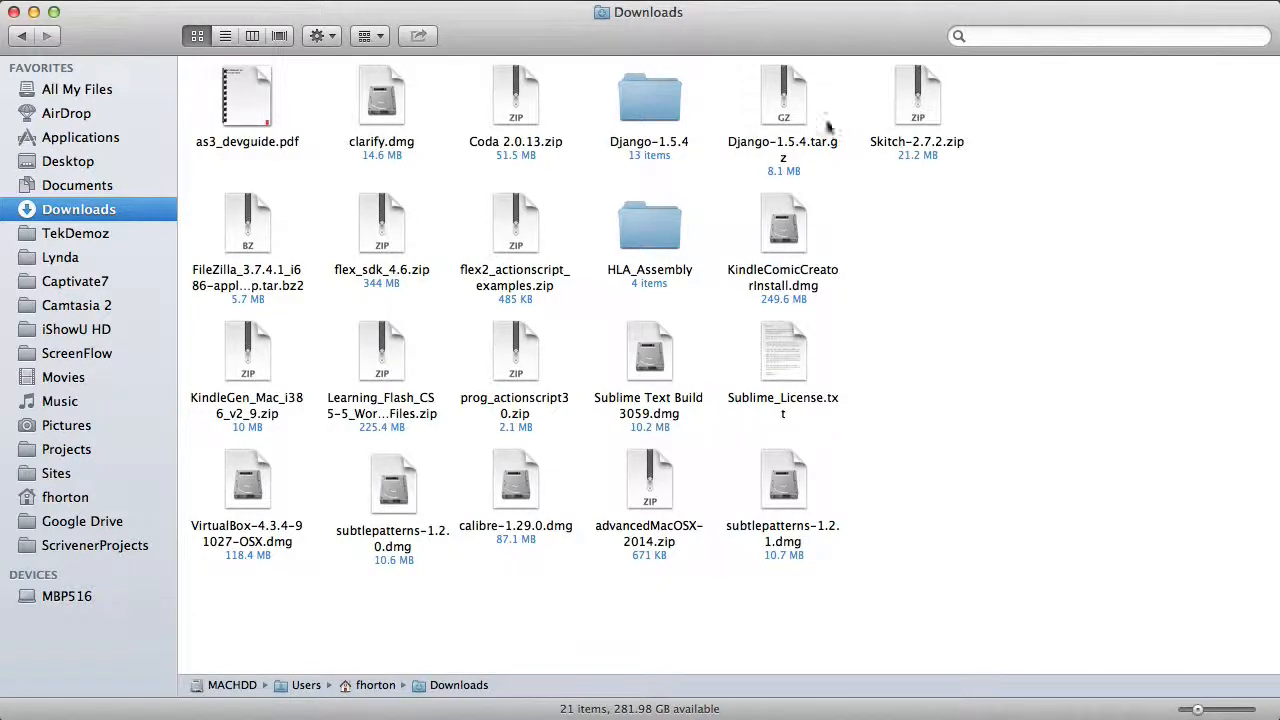
click(935, 92)
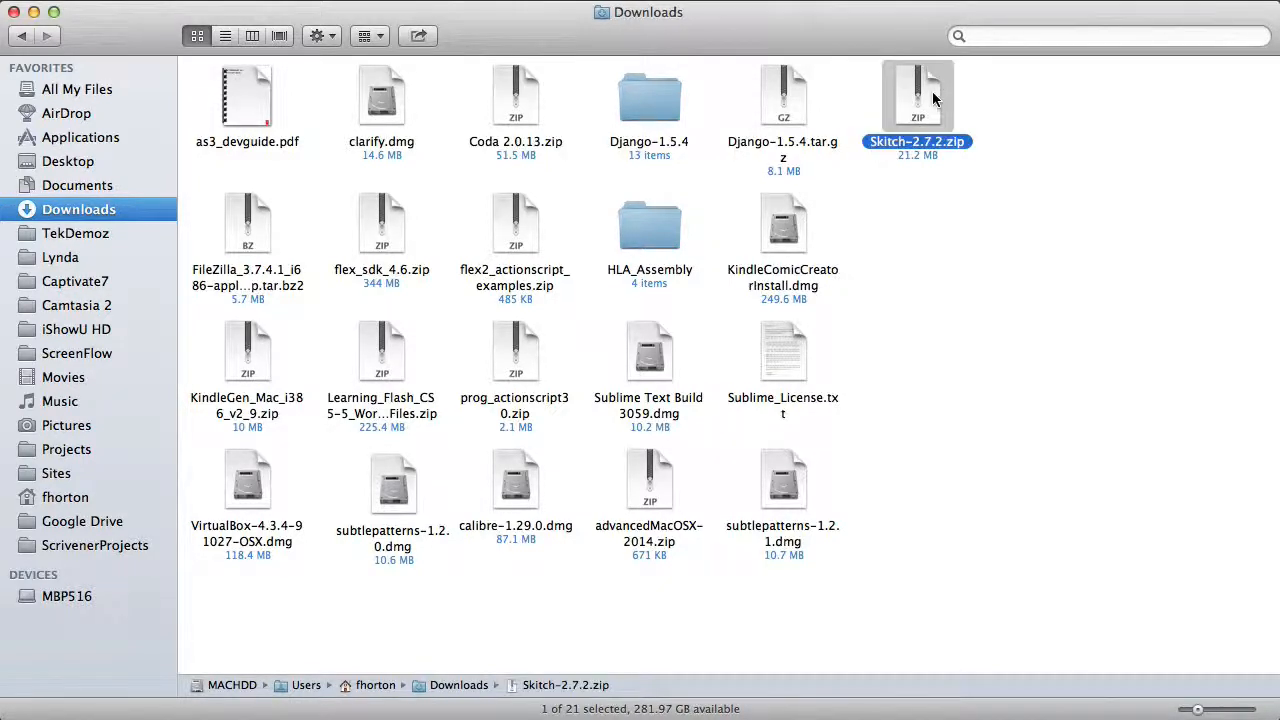
double_click(932, 91)
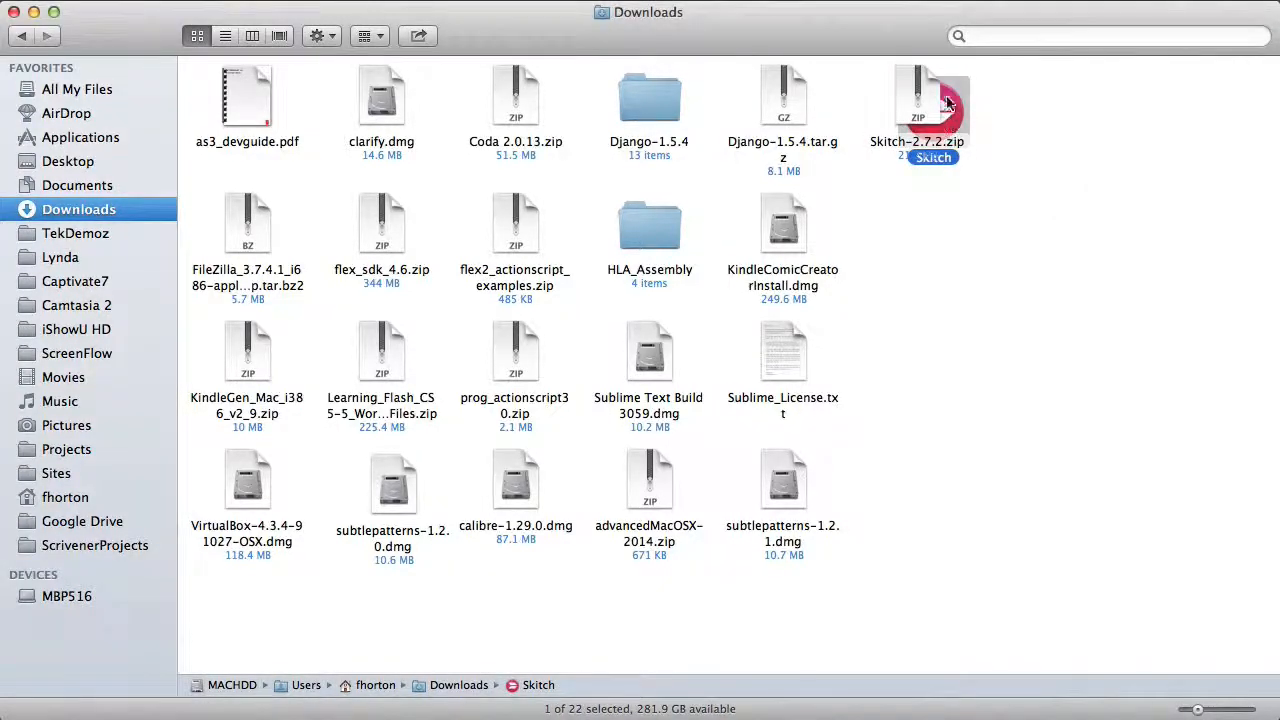
drag(948, 103, 930, 225)
click(60, 139)
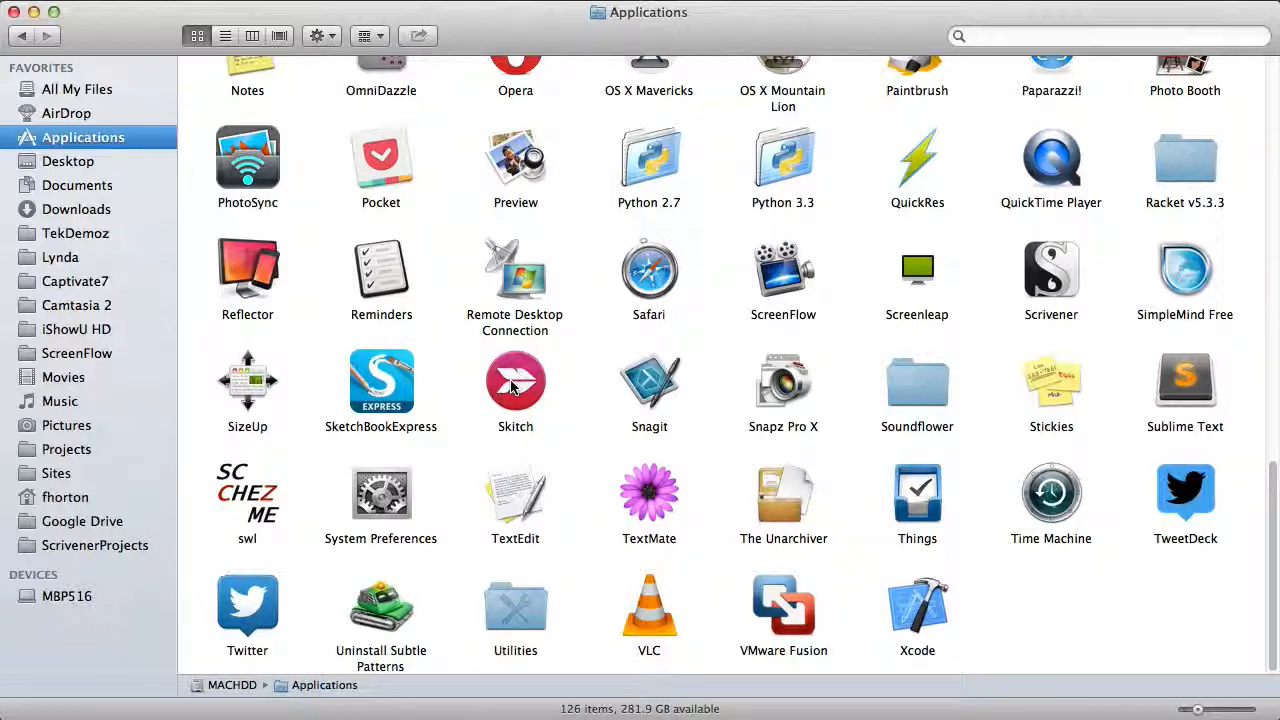
Step: Move Skitch-2.7.2.zip and the extracted Skitch app from Downloads to the Trash, and minimize the Finder window
click(66, 214)
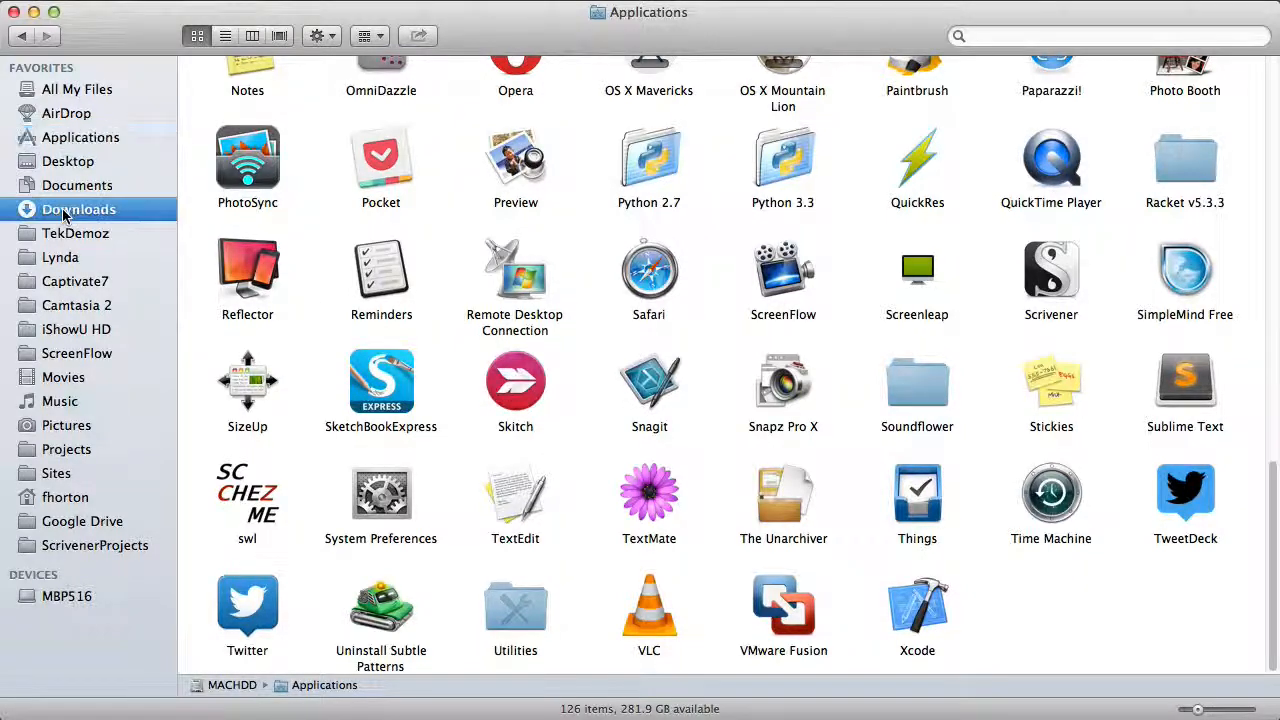
click(917, 87)
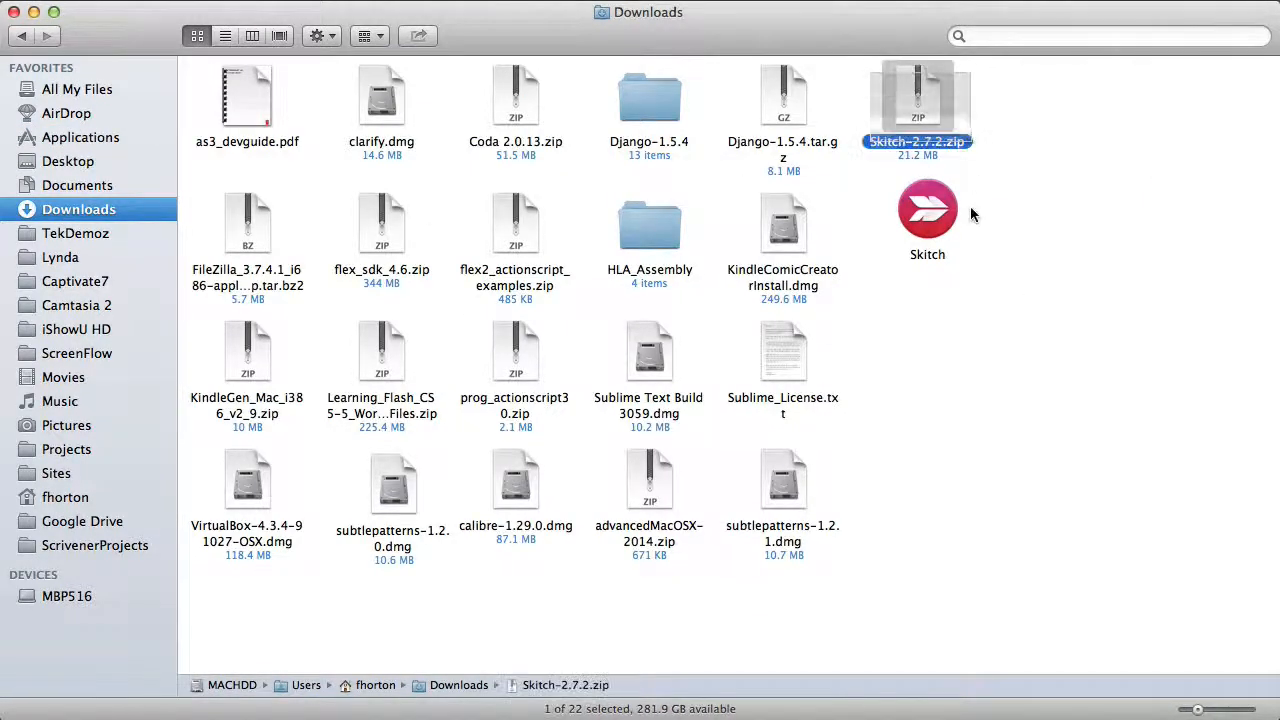
super+click(912, 206)
right_click(912, 206)
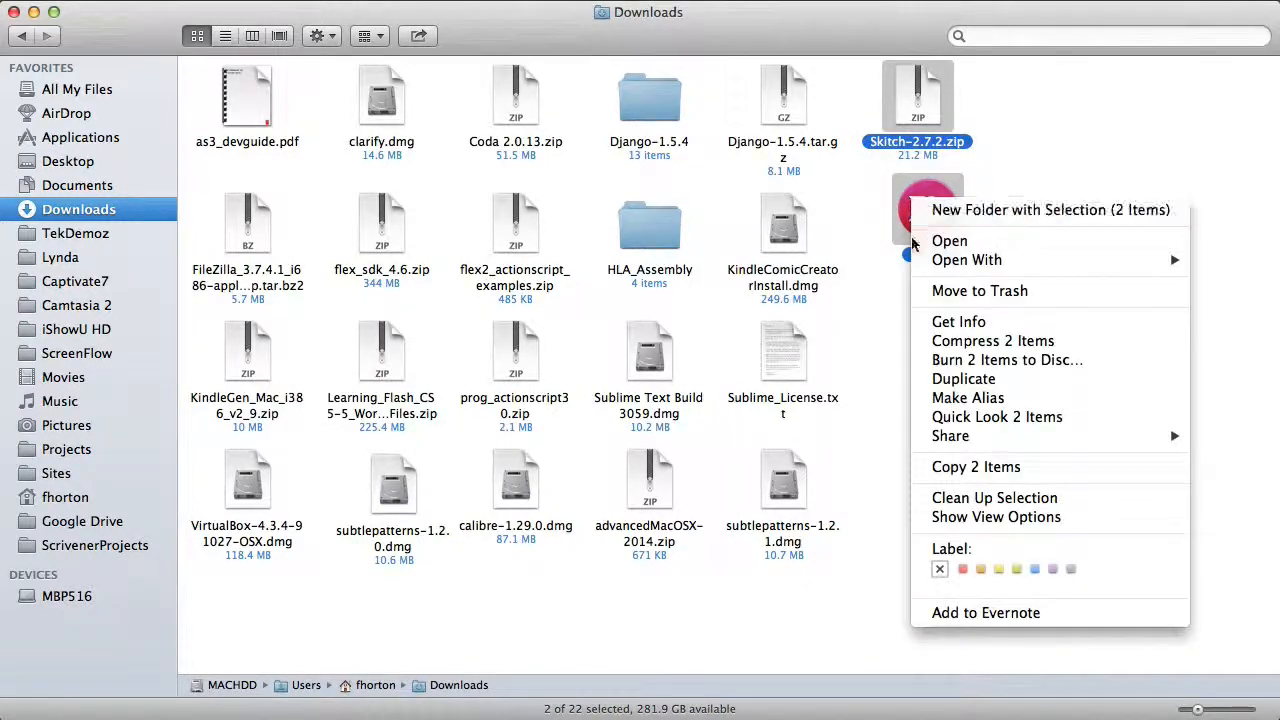
click(960, 289)
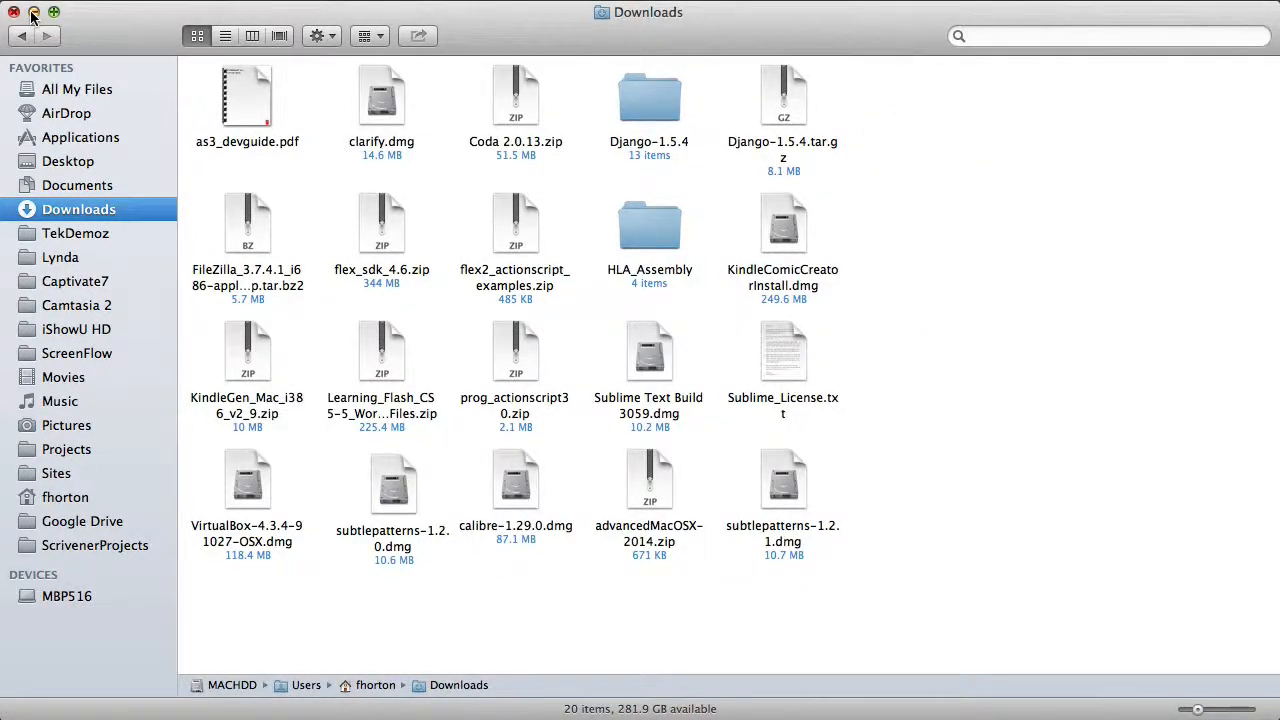
click(34, 12)
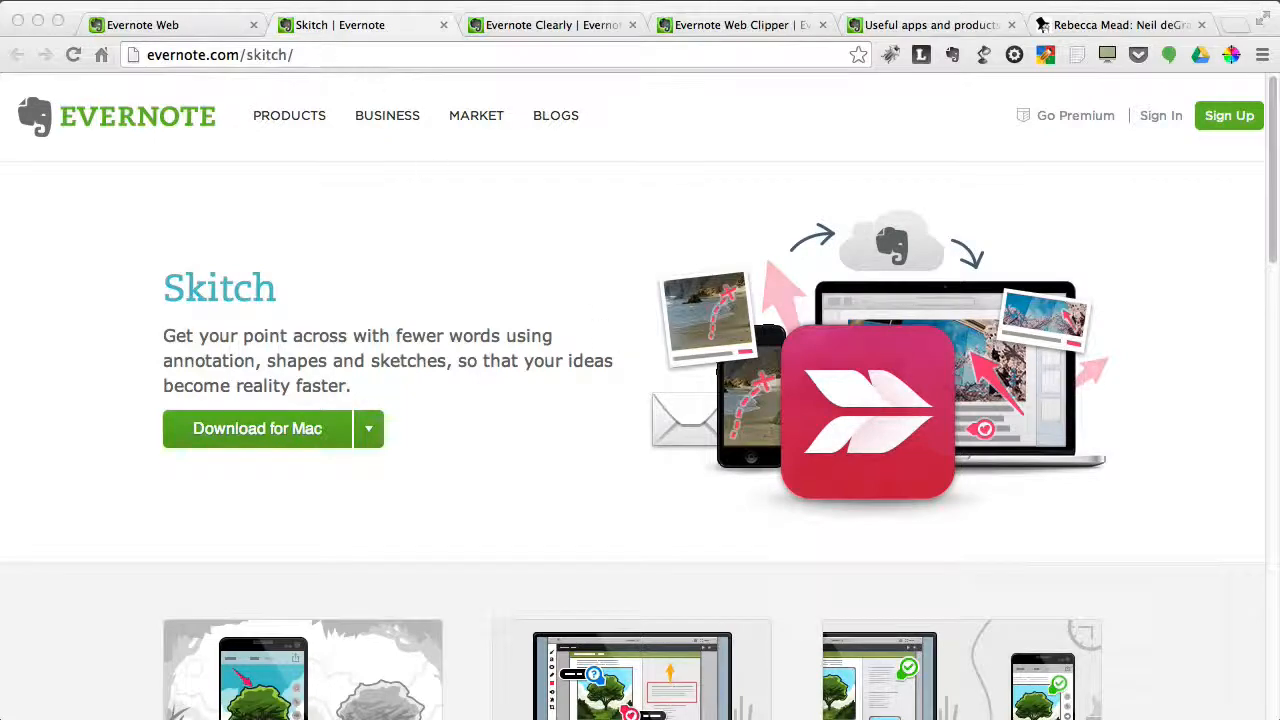
Step: Preview the Chrome installation of Evernote Web Clipper from its product page, declining to add the extension
click(163, 22)
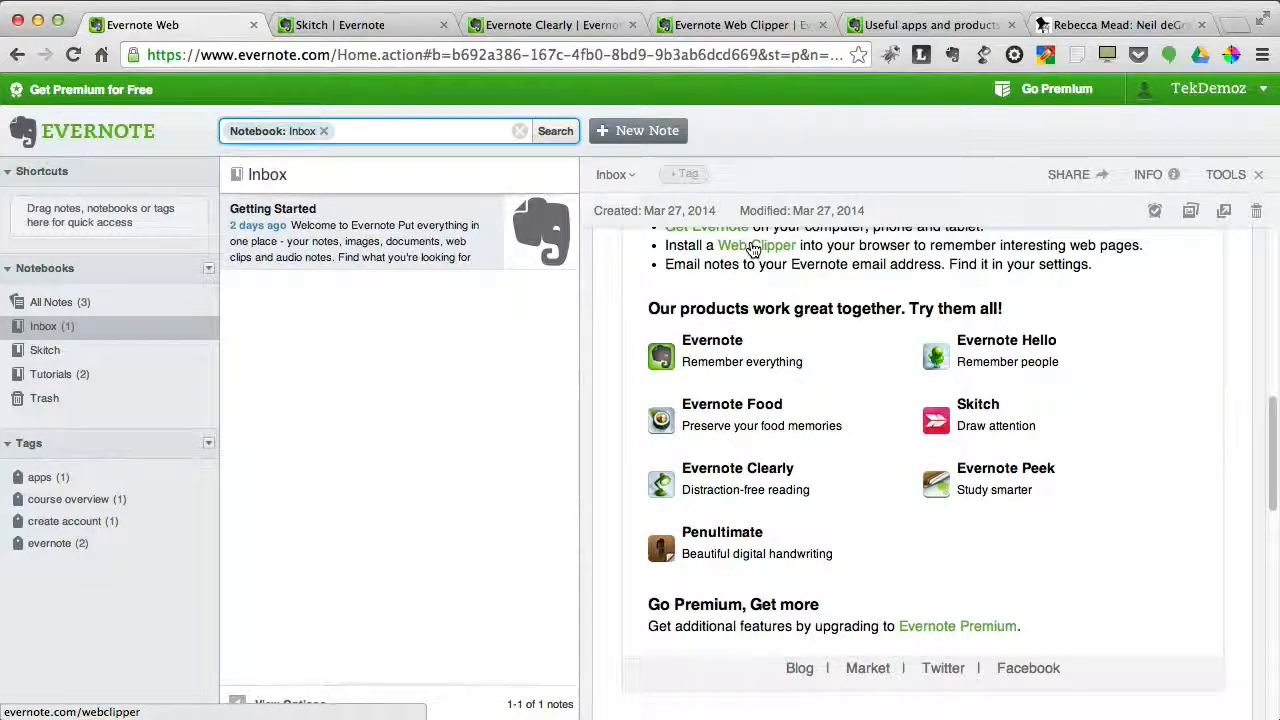
click(728, 25)
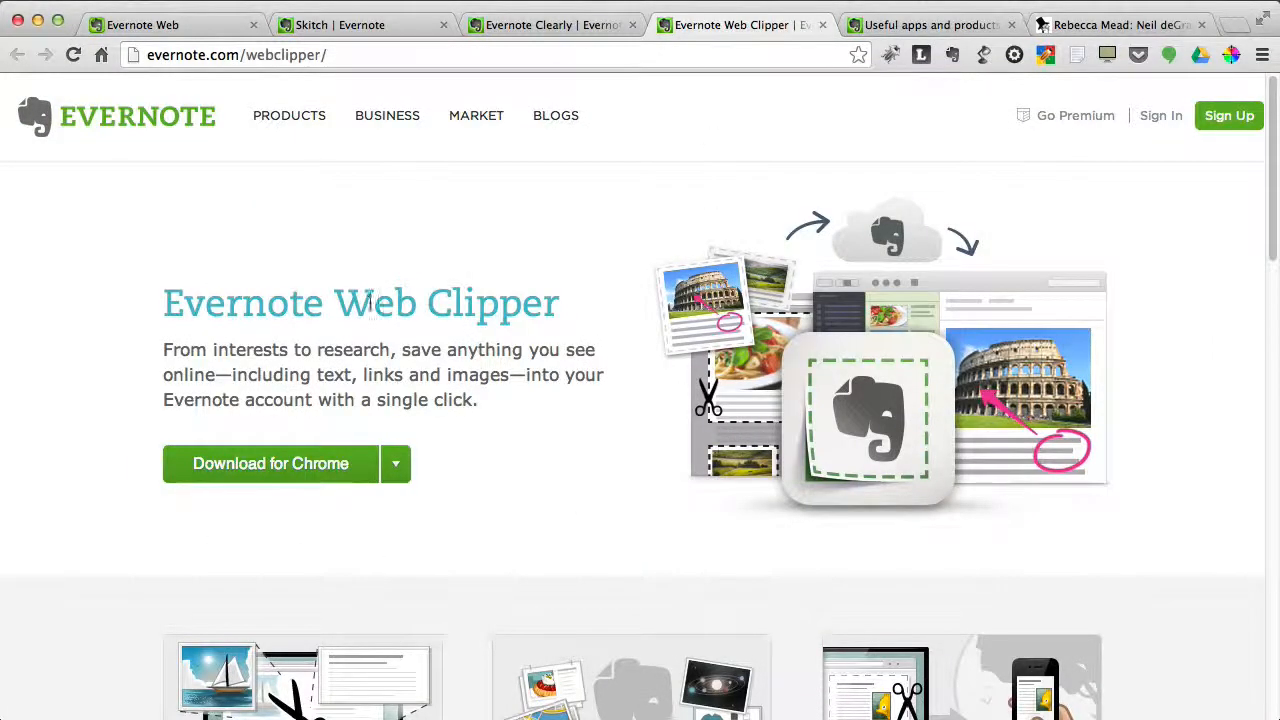
click(305, 468)
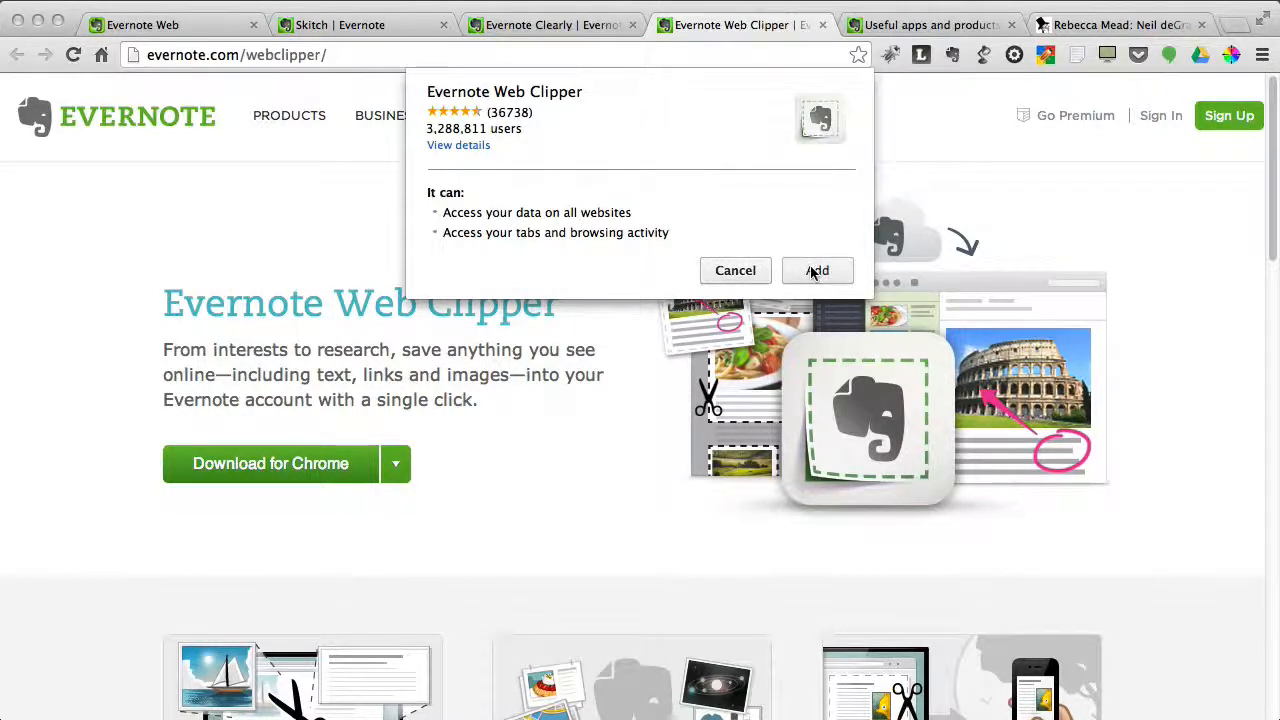
click(737, 271)
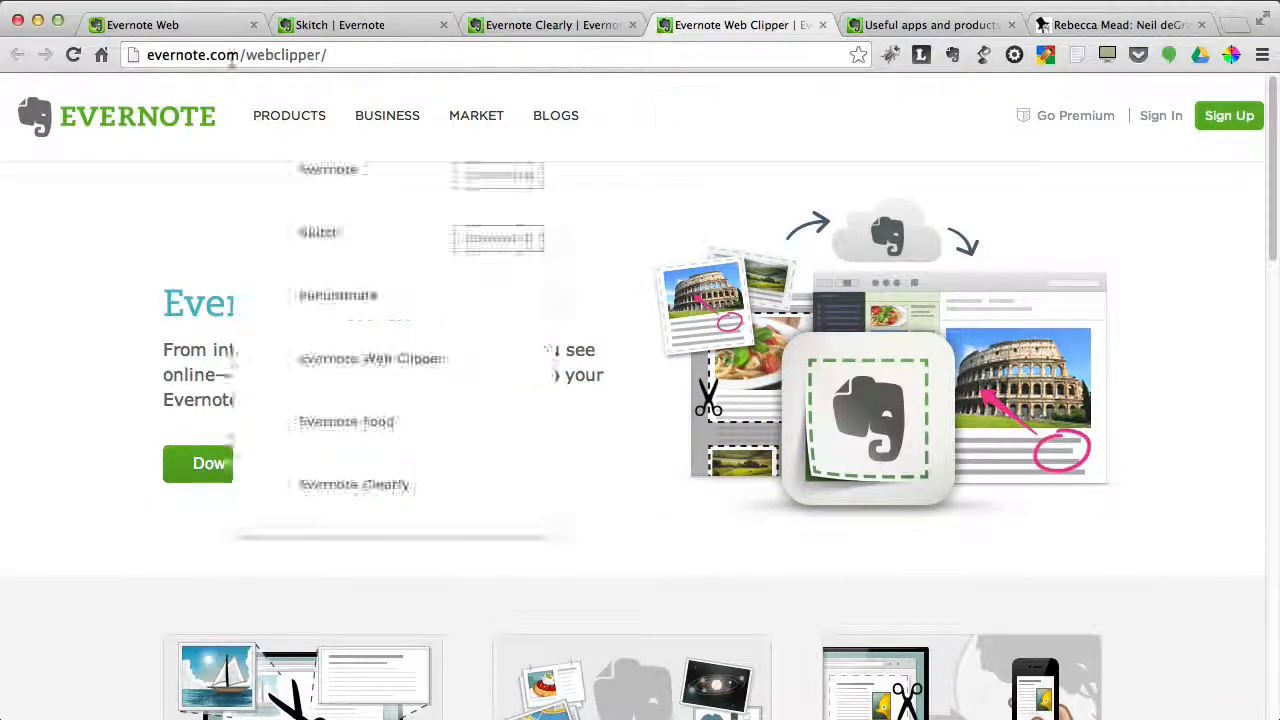
Step: Preview the Chrome installation of Evernote Clearly from its product page and cancel the prompt to add it
click(160, 27)
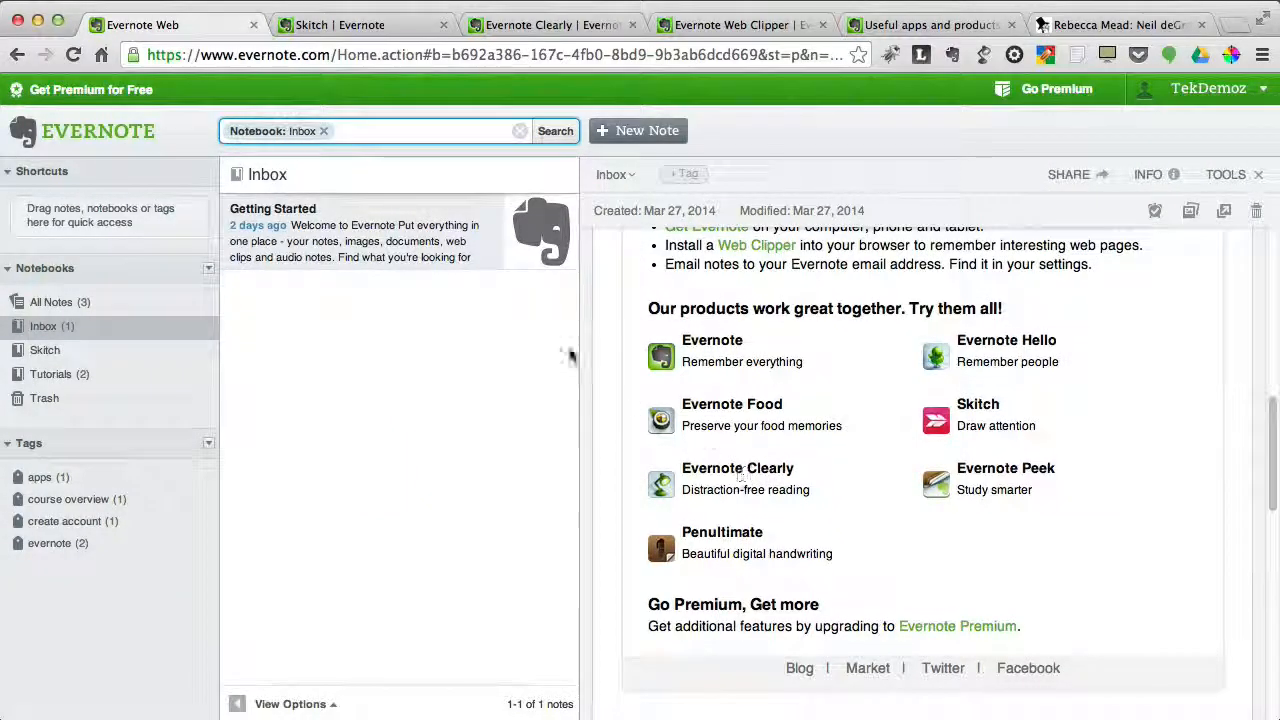
click(545, 27)
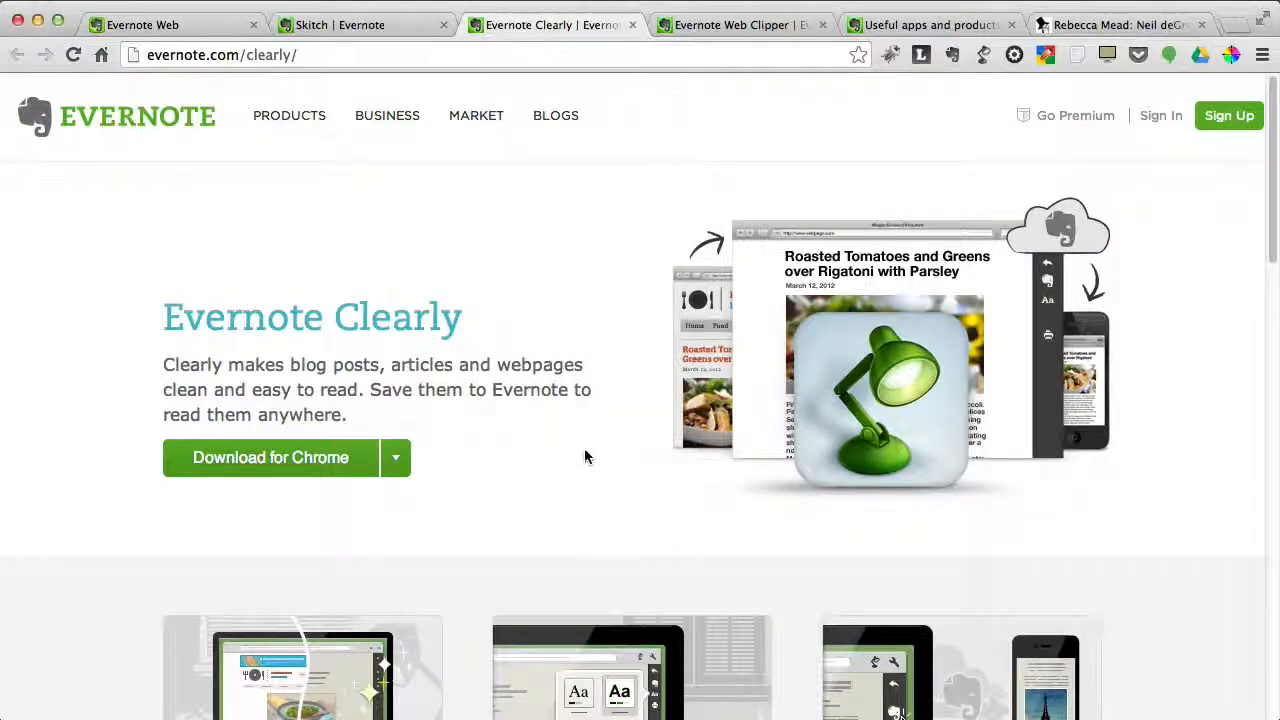
click(277, 460)
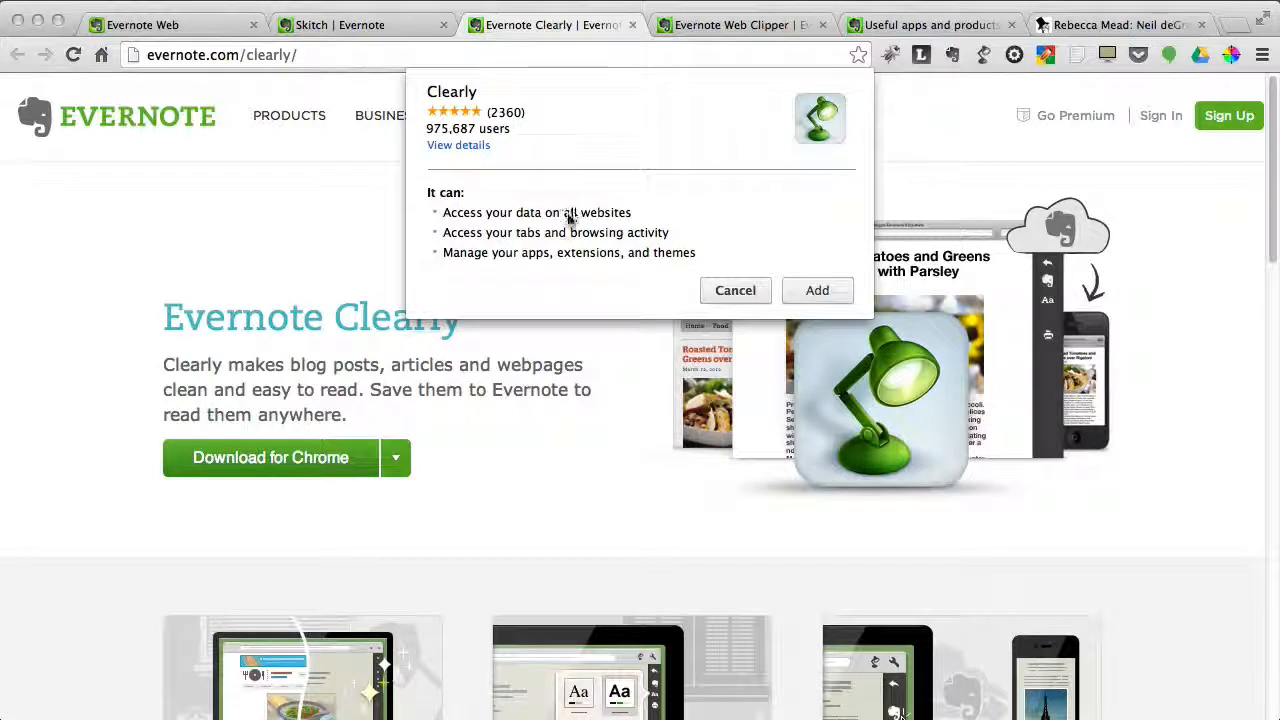
click(752, 292)
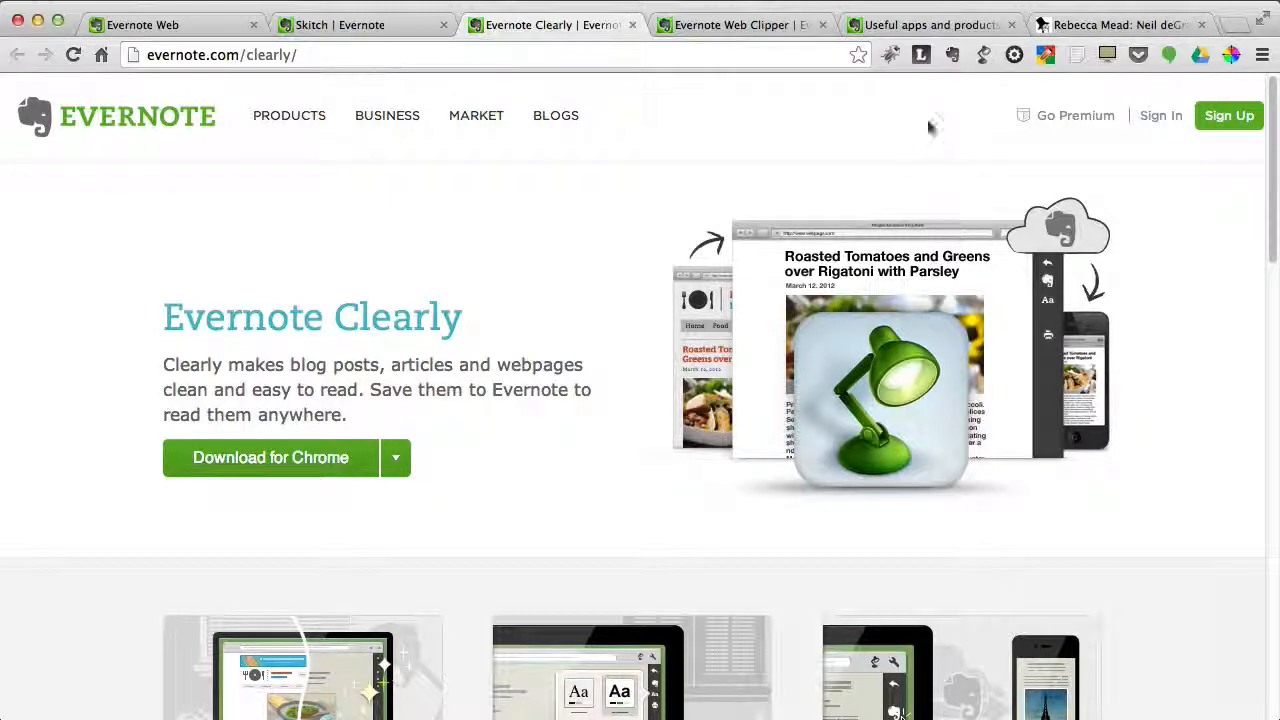
Step: Close the Web Clipper, Clearly and Skitch pages and return to the product list in the Getting Started note
click(752, 28)
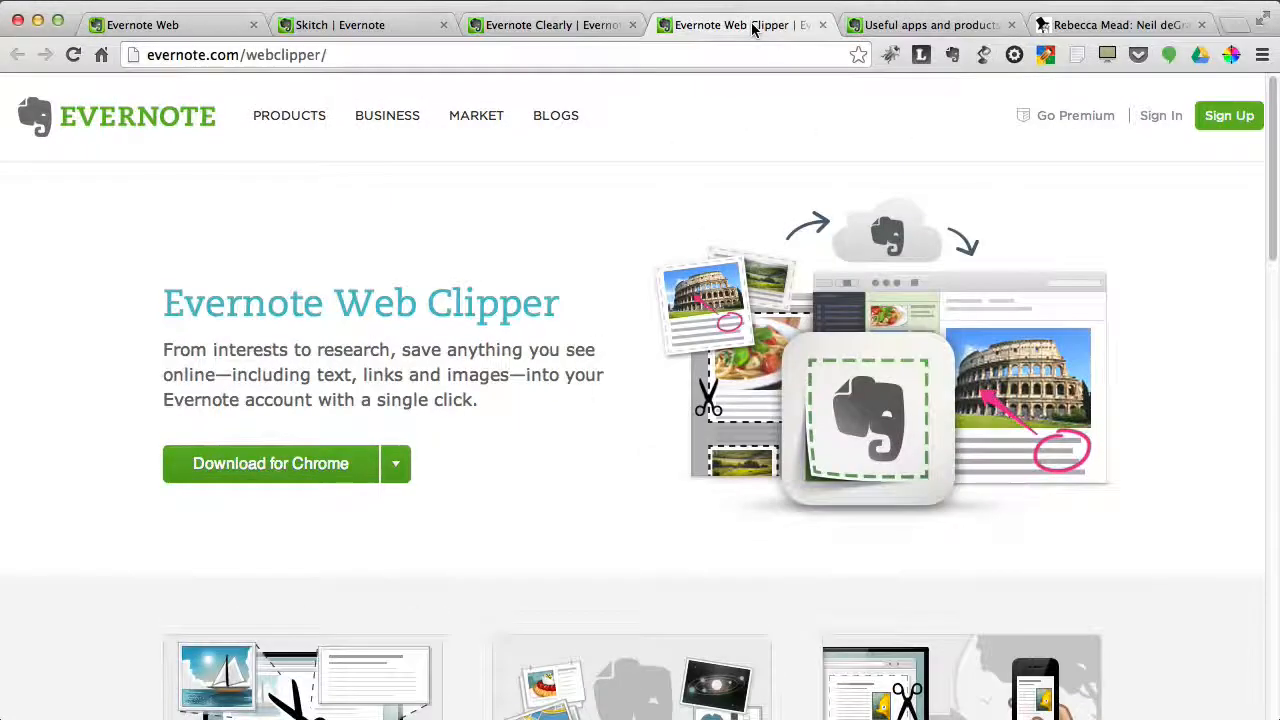
click(822, 25)
click(565, 25)
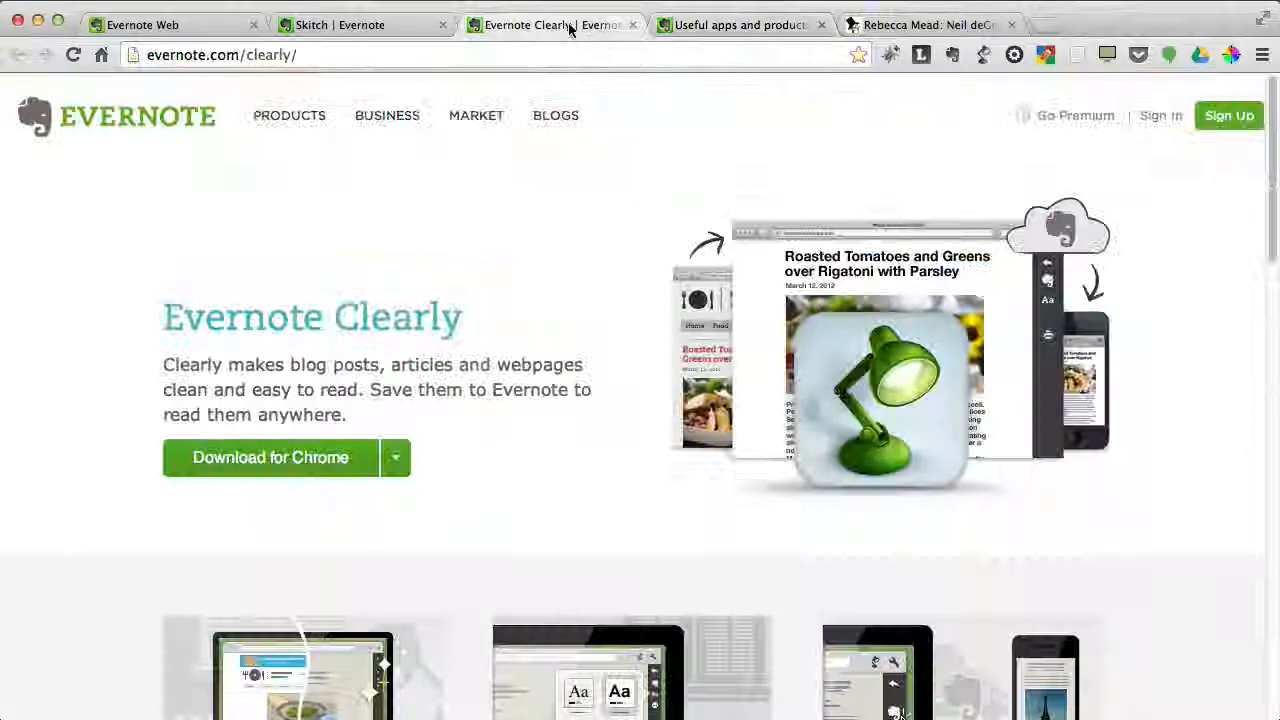
click(631, 25)
click(366, 28)
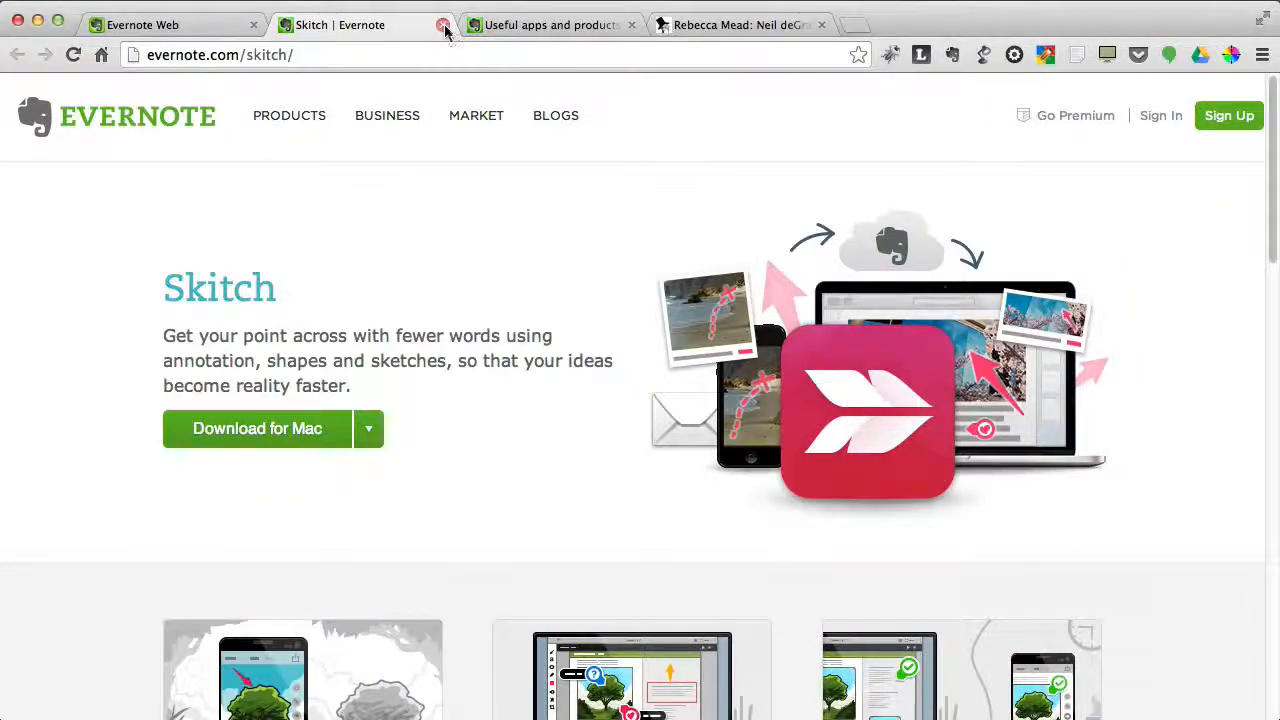
click(443, 28)
click(190, 25)
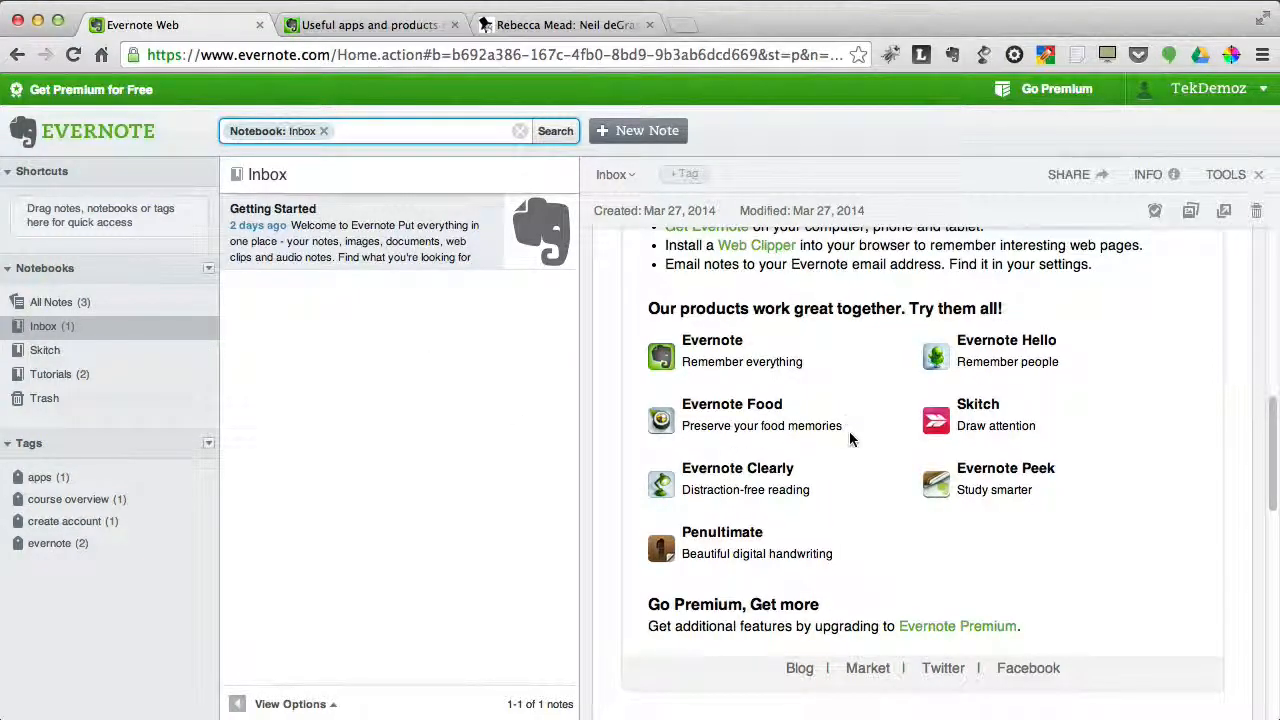
scroll(850, 440, up, 2)
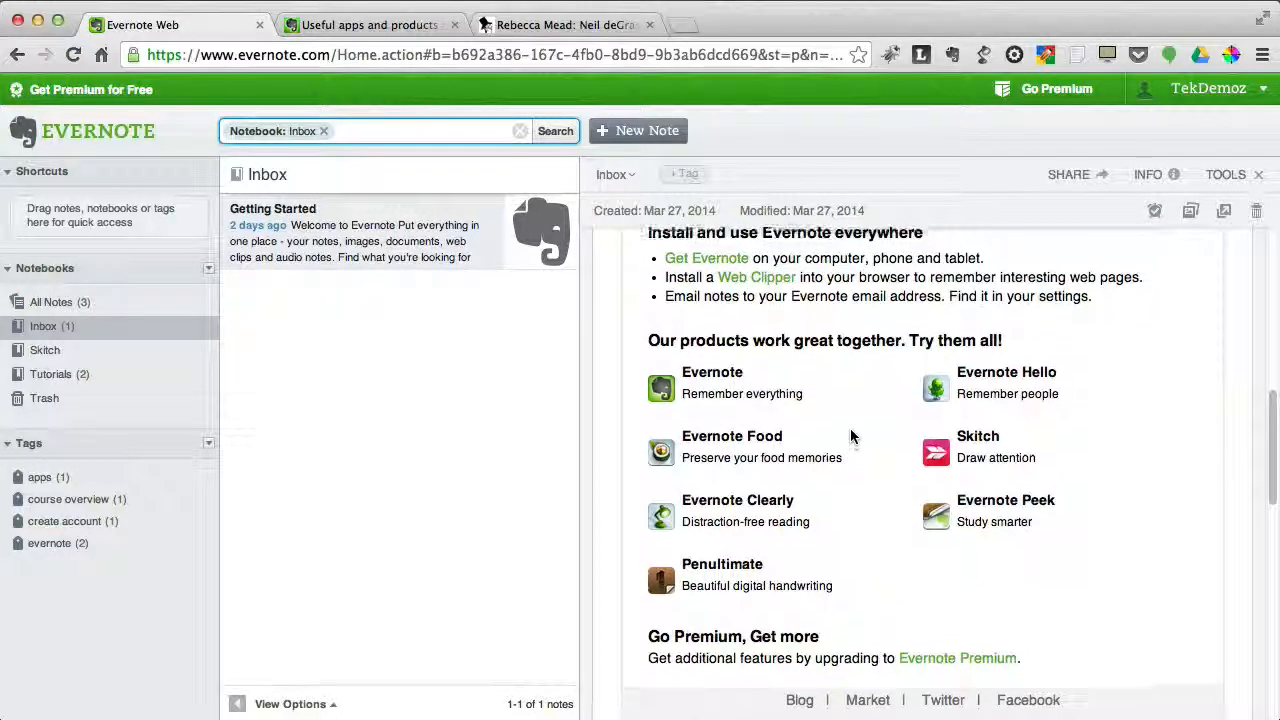